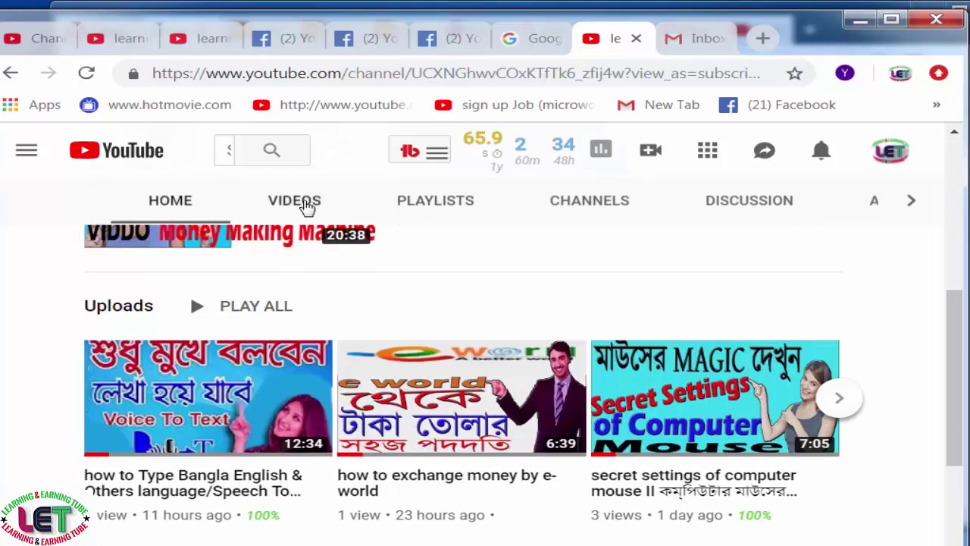
Show the channel's Videos tab with its uploads, then minimize Chrome to reveal the Google results
{"action": "left_click", "coordinate": [307, 203]}
{"action": "scroll", "coordinate": [758, 407], "scroll_direction": "down", "scroll_amount": 3}
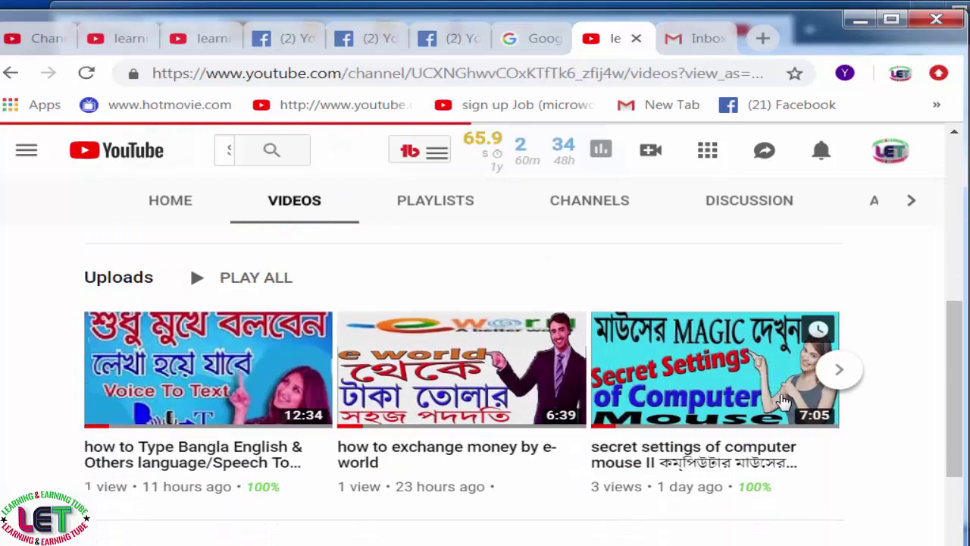
{"action": "scroll", "coordinate": [781, 413], "scroll_direction": "down", "scroll_amount": 1}
{"action": "scroll", "coordinate": [773, 416], "scroll_direction": "up", "scroll_amount": 4}
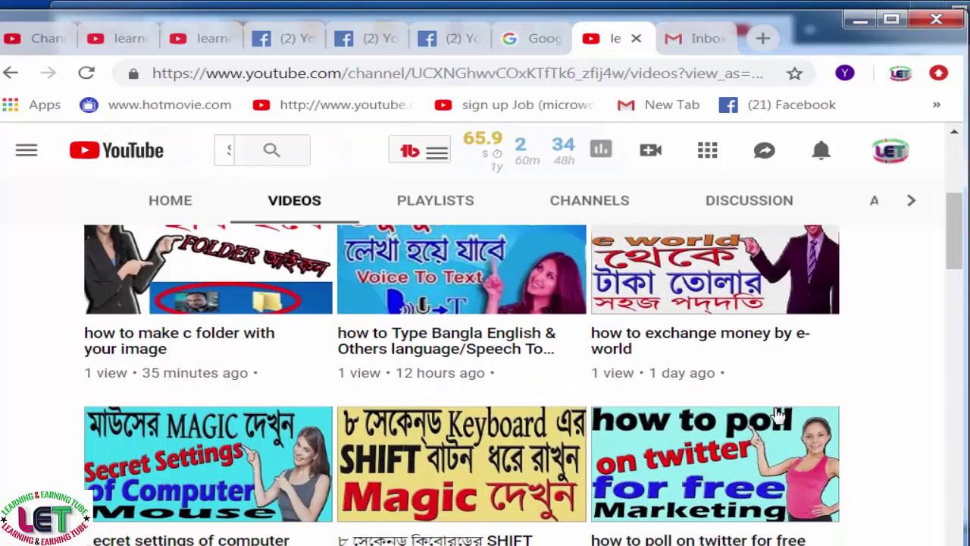
{"action": "mouse_move", "coordinate": [837, 368]}
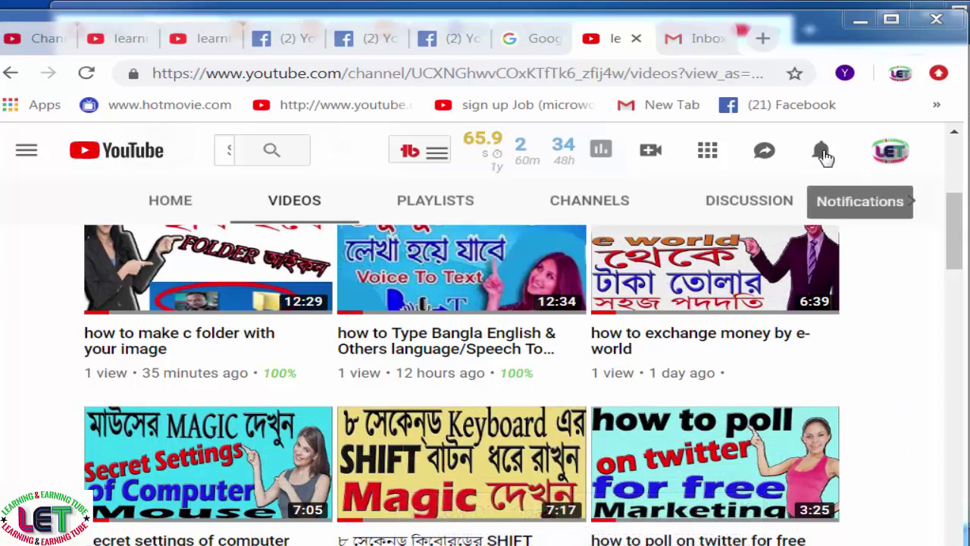
{"action": "left_click", "coordinate": [860, 20]}
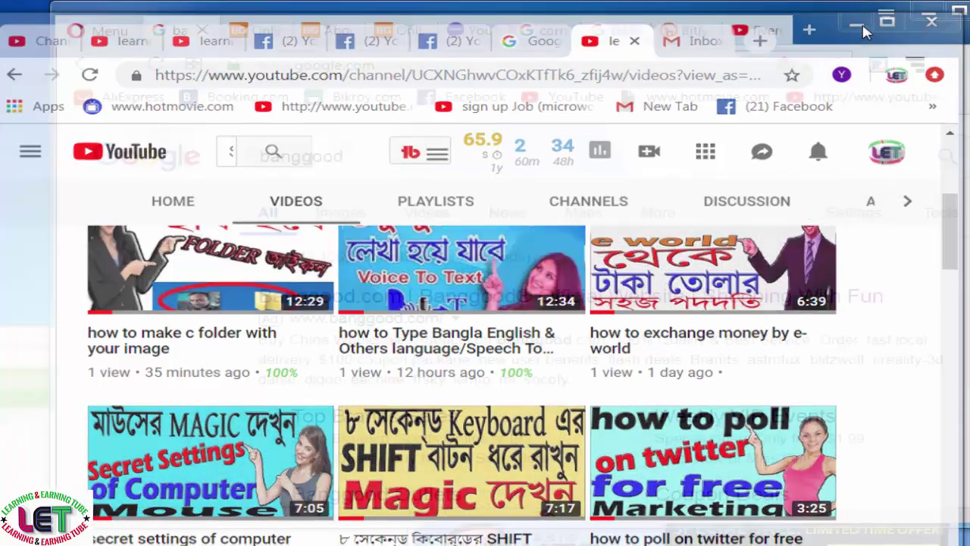
Maximize Opera and open the Banggood ad result in a new tab, then switch to it
{"action": "left_click", "coordinate": [958, 13]}
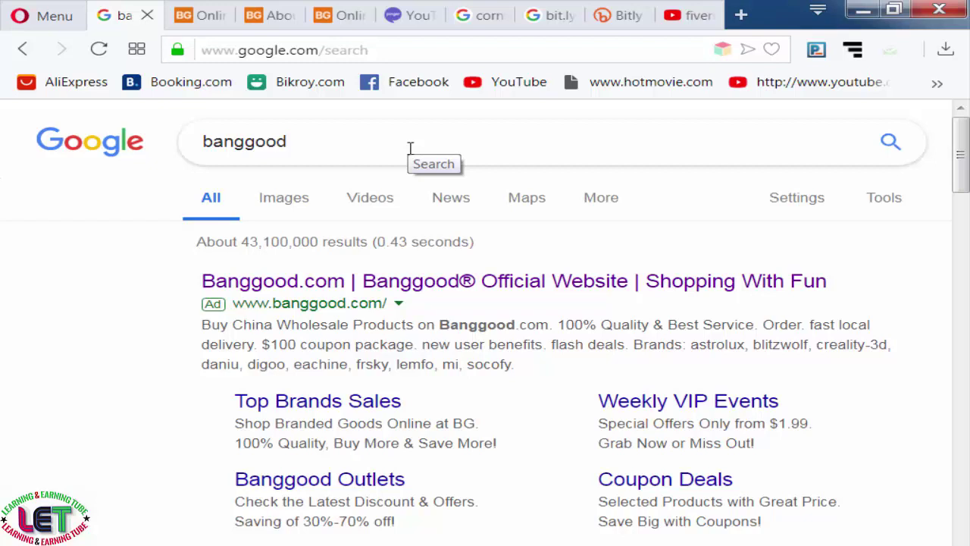
{"action": "right_click", "coordinate": [424, 281]}
{"action": "left_click", "coordinate": [455, 296]}
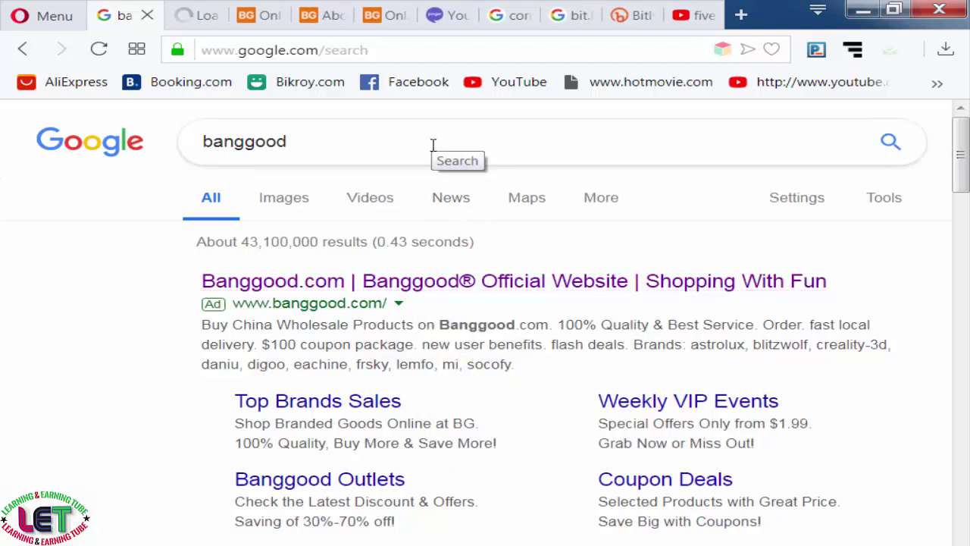
{"action": "left_click", "coordinate": [209, 24]}
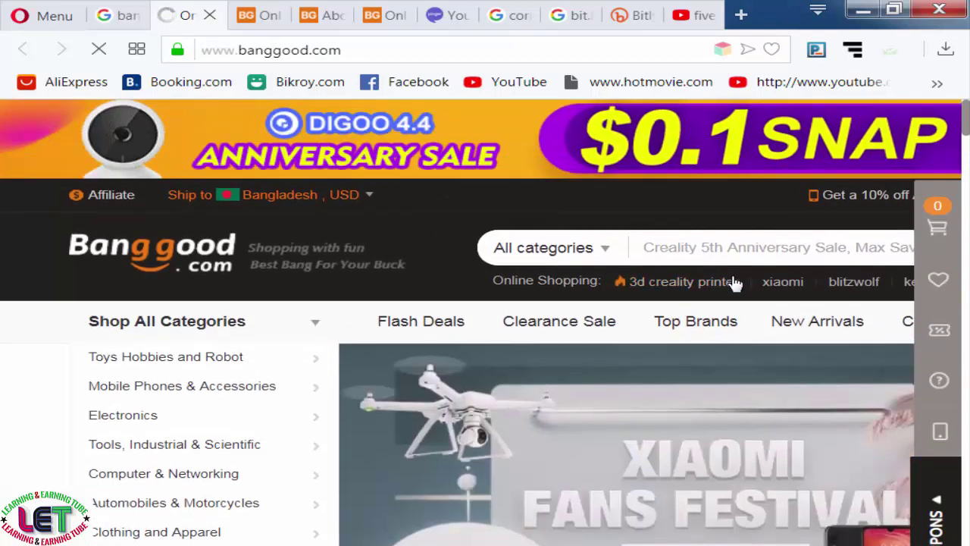
{"action": "scroll", "coordinate": [746, 317], "scroll_direction": "down", "scroll_amount": 1}
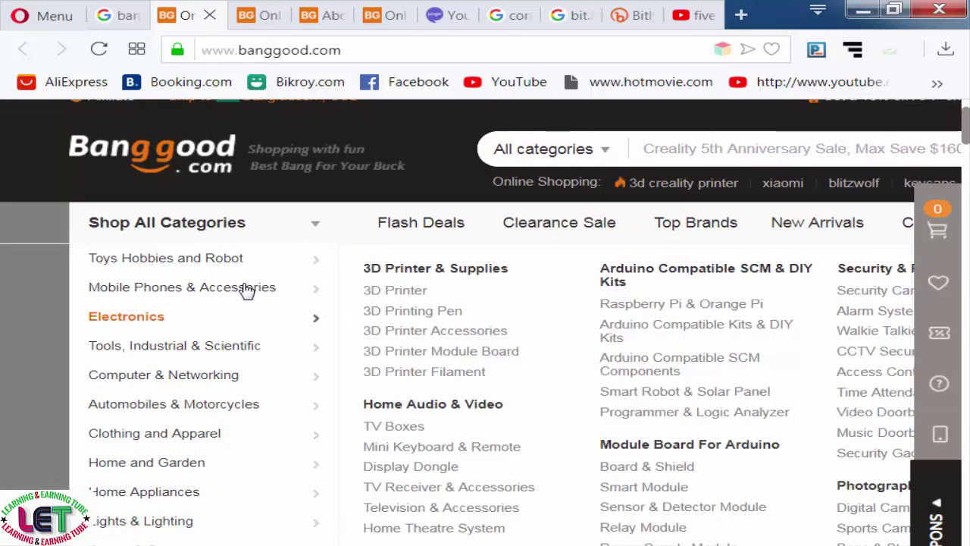
{"action": "mouse_move", "coordinate": [238, 273]}
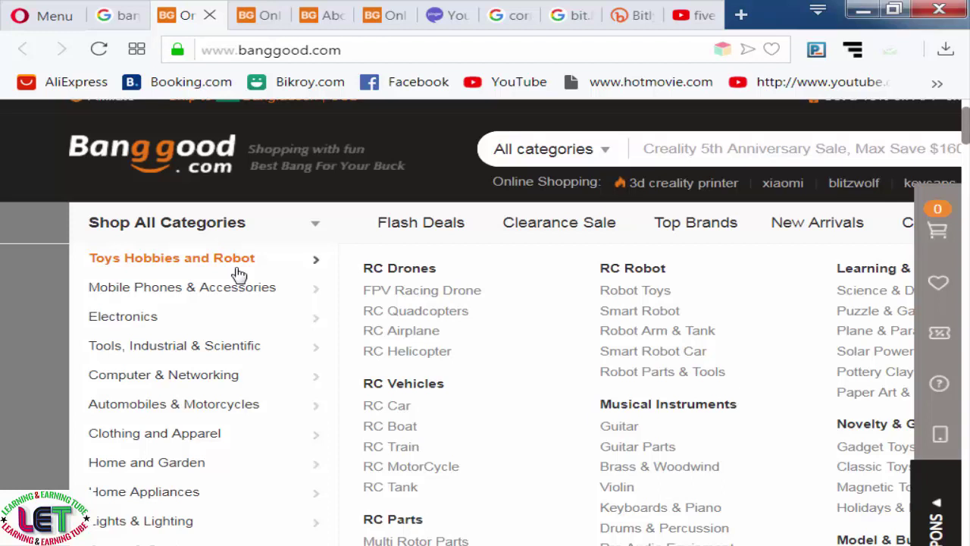
{"action": "mouse_move", "coordinate": [331, 297]}
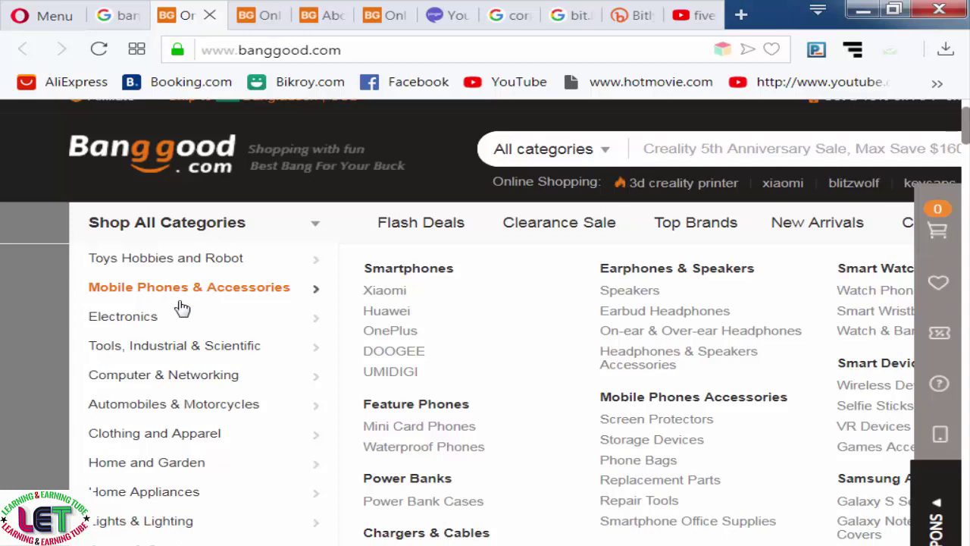
{"action": "mouse_move", "coordinate": [184, 311]}
{"action": "scroll", "coordinate": [205, 335], "scroll_direction": "down", "scroll_amount": 4}
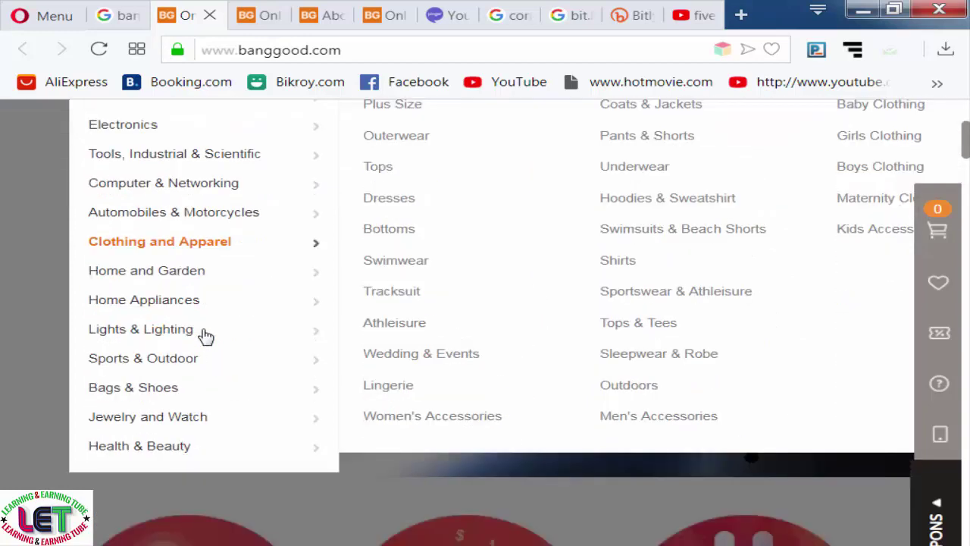
{"action": "scroll", "coordinate": [239, 330], "scroll_direction": "down", "scroll_amount": 9}
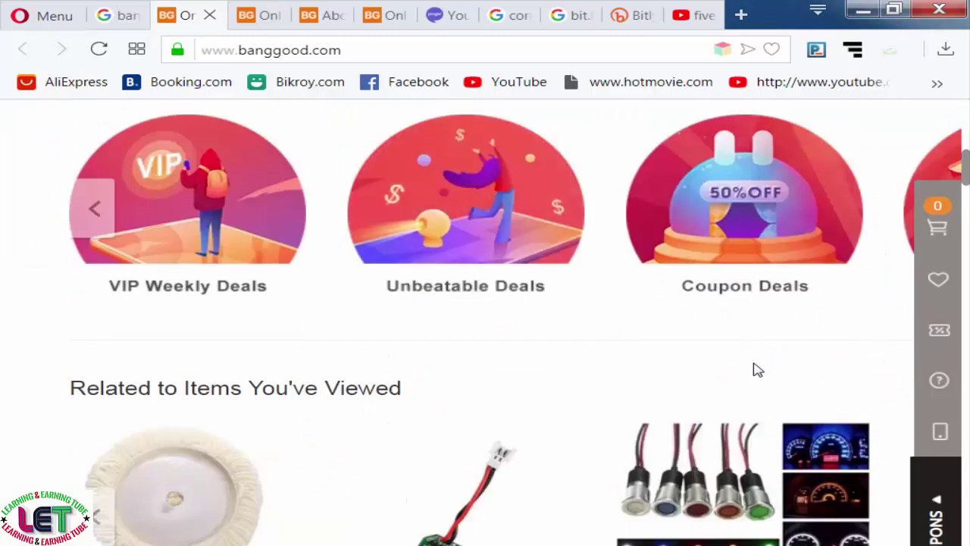
{"action": "scroll", "coordinate": [757, 369], "scroll_direction": "down", "scroll_amount": 10}
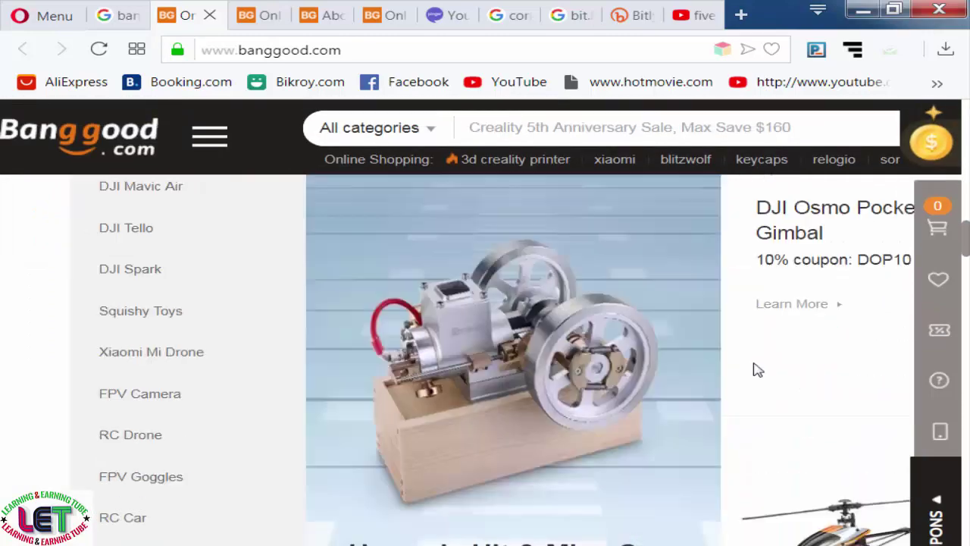
{"action": "scroll", "coordinate": [803, 373], "scroll_direction": "down", "scroll_amount": 12}
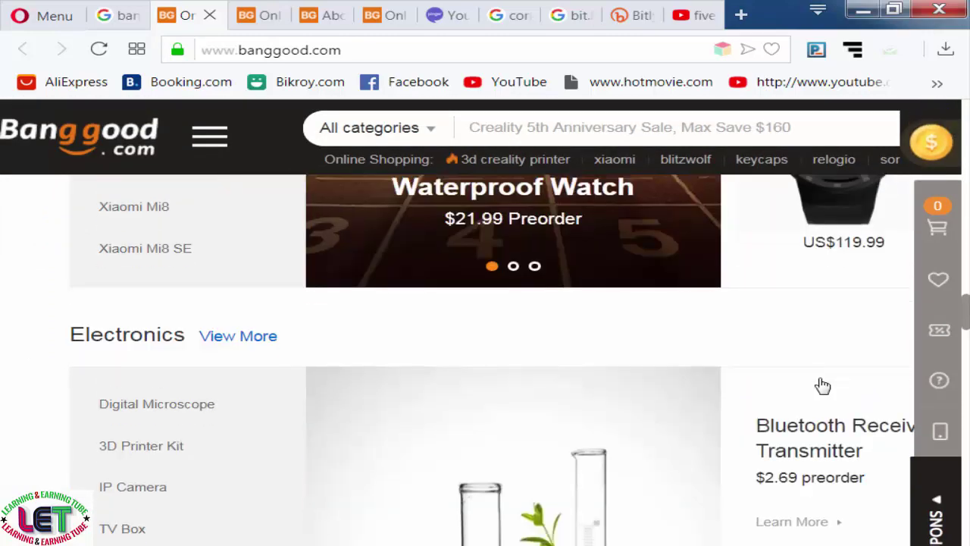
{"action": "scroll", "coordinate": [827, 388], "scroll_direction": "down", "scroll_amount": 15}
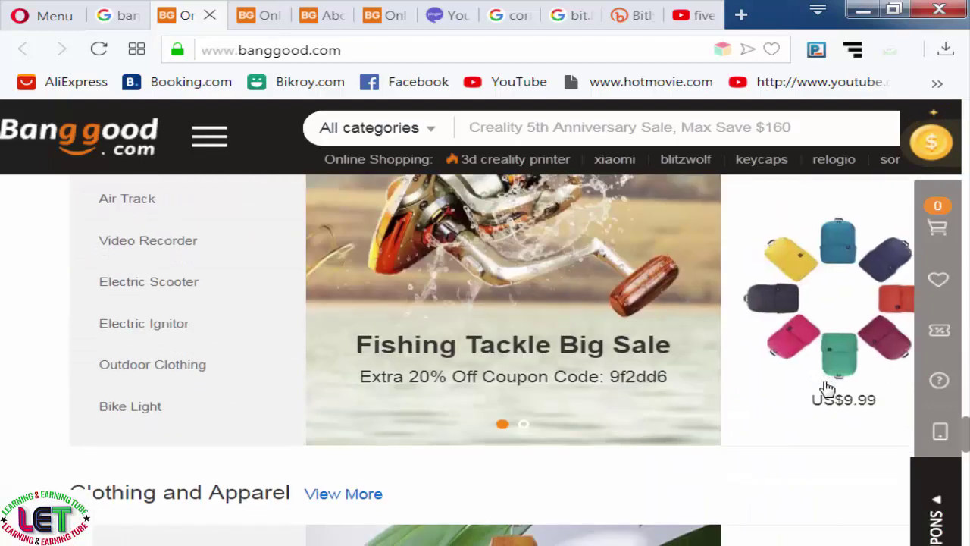
{"action": "scroll", "coordinate": [828, 427], "scroll_direction": "down", "scroll_amount": 10}
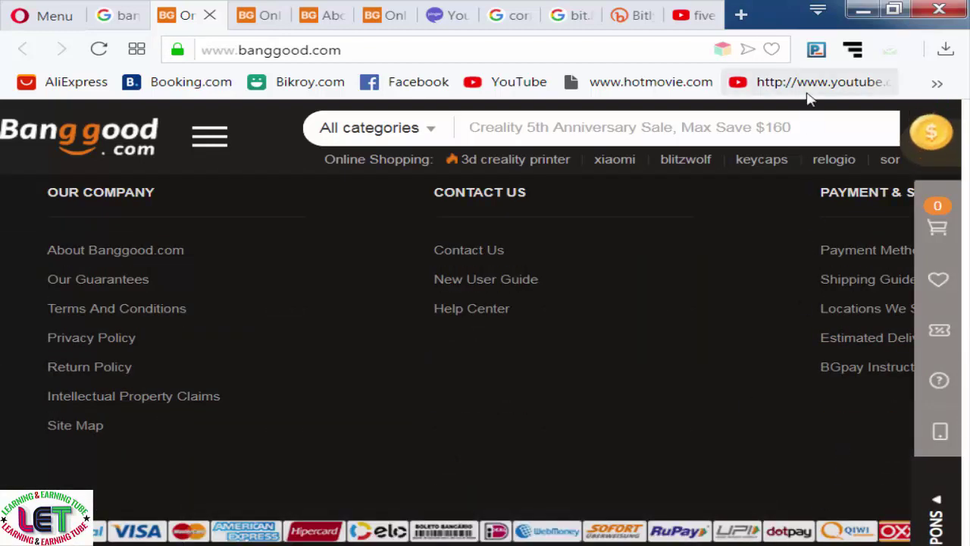
Restore the window, scroll right, and open Banggood's Affiliate Program page in a new tab
{"action": "left_click_drag", "start_coordinate": [784, 19], "coordinate": [760, 34]}
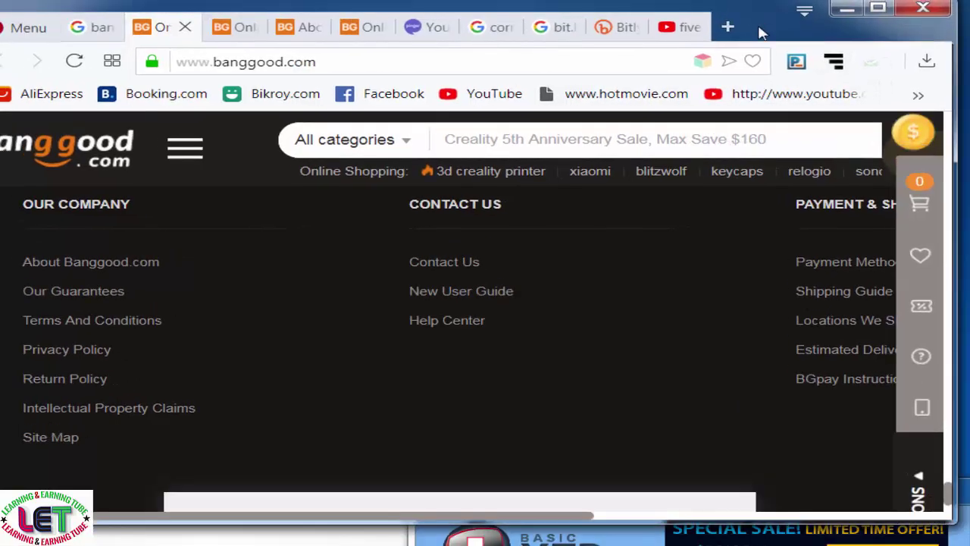
{"action": "left_click_drag", "start_coordinate": [582, 525], "coordinate": [817, 525]}
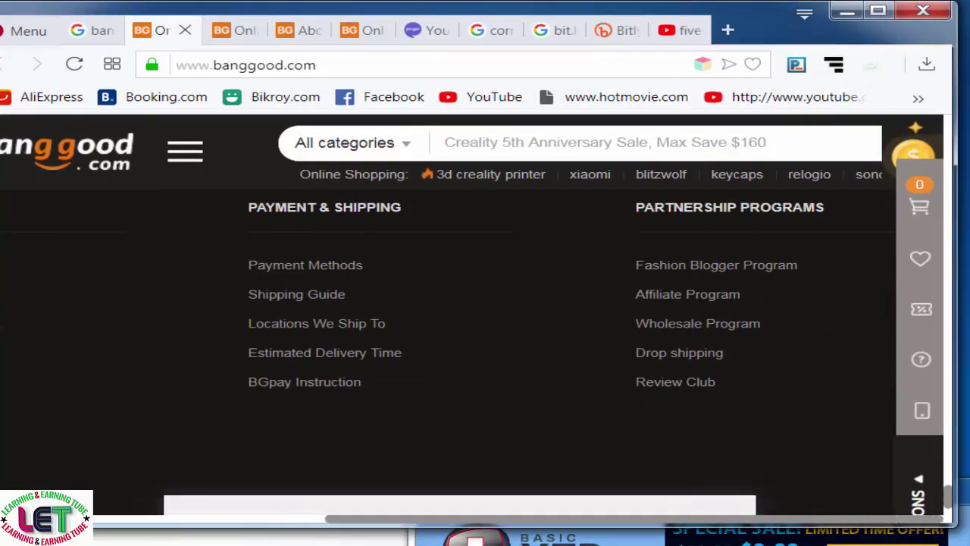
{"action": "right_click", "coordinate": [674, 301]}
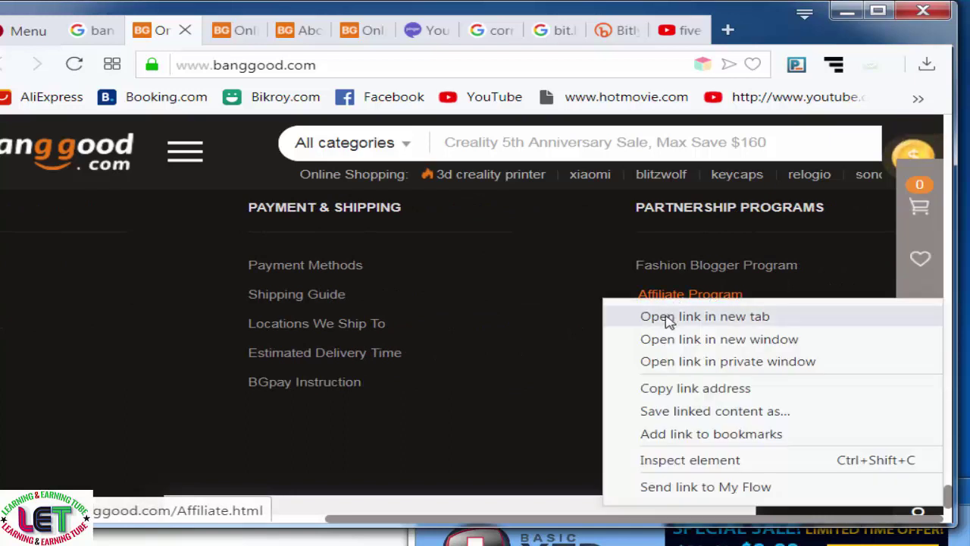
{"action": "left_click", "coordinate": [670, 317]}
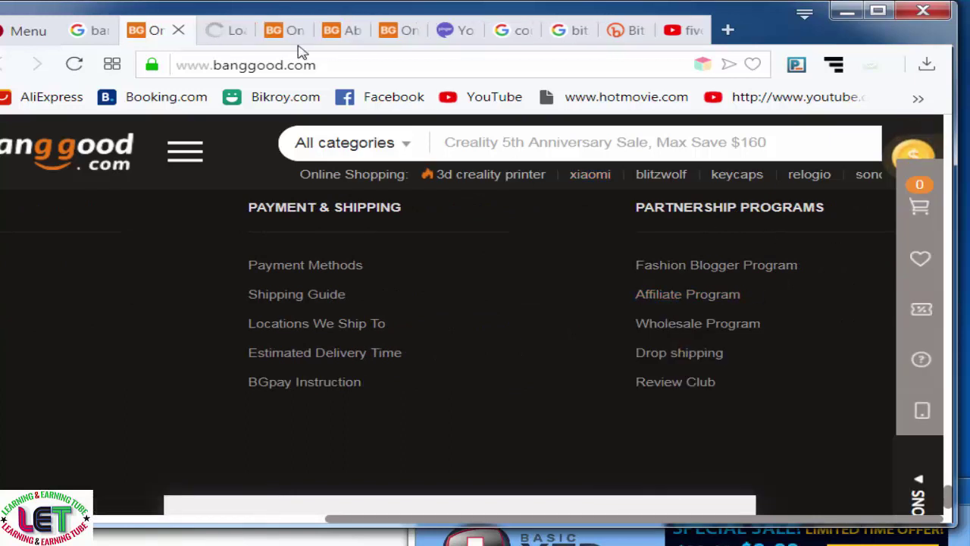
{"action": "left_click", "coordinate": [235, 36]}
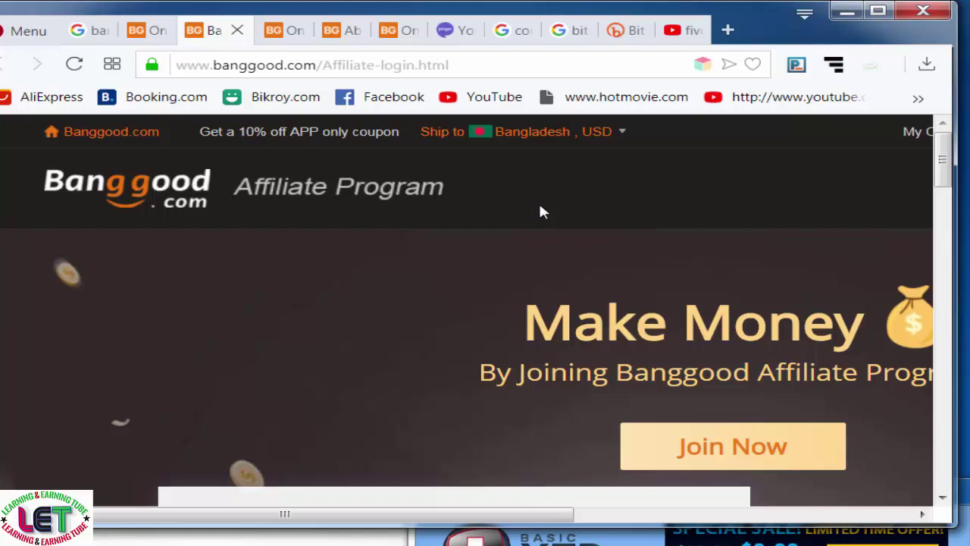
{"action": "scroll", "coordinate": [540, 211], "scroll_direction": "down", "scroll_amount": 5}
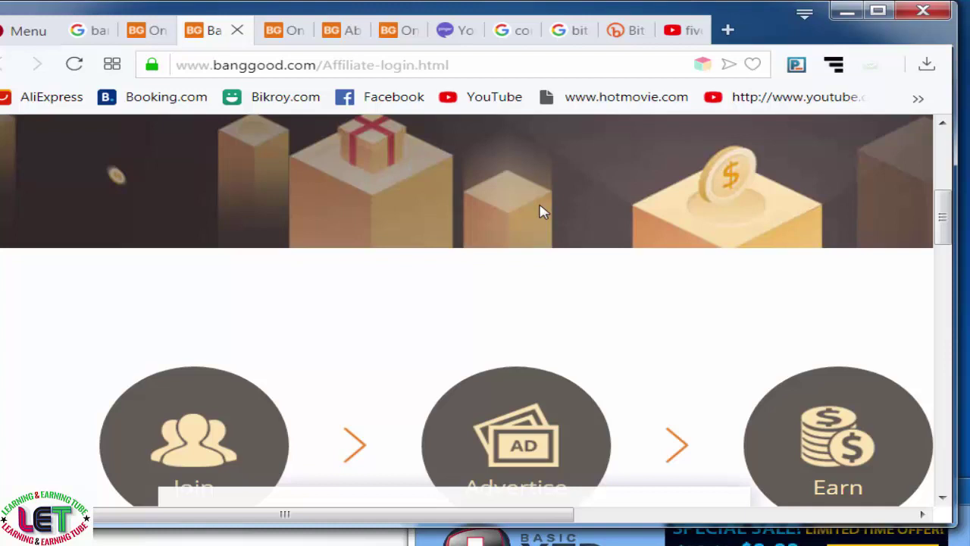
Find the US$8.15 Bakeey 3-in-1 Galaxy S7 case on the Banggood homepage and open it in a new tab
{"action": "left_click", "coordinate": [299, 36]}
{"action": "scroll", "coordinate": [432, 318], "scroll_direction": "up", "scroll_amount": 5}
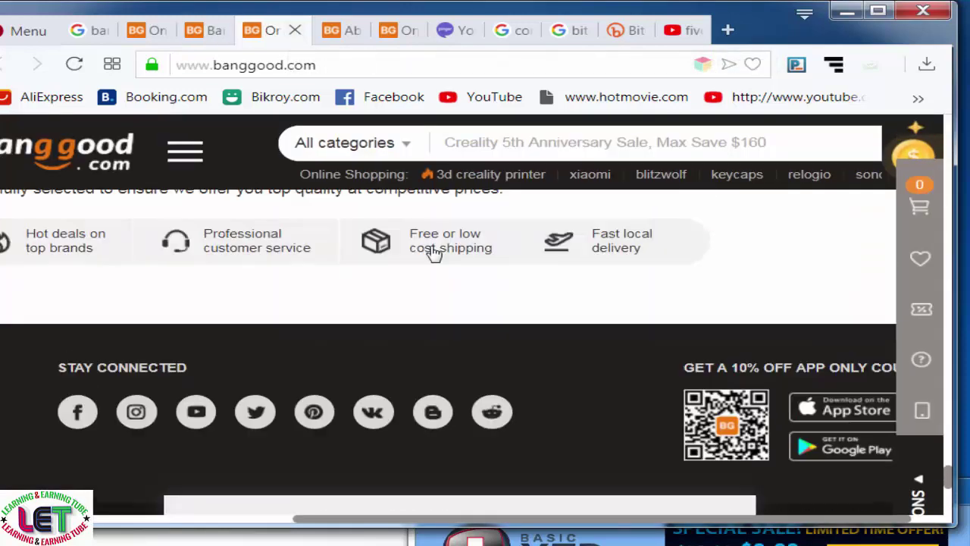
{"action": "scroll", "coordinate": [433, 254], "scroll_direction": "up", "scroll_amount": 3}
{"action": "left_click", "coordinate": [218, 32]}
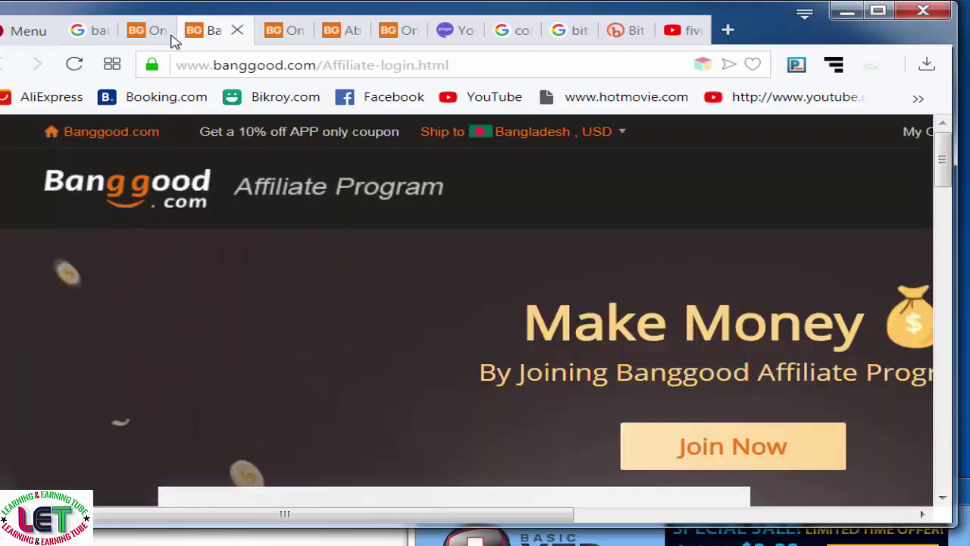
{"action": "left_click", "coordinate": [152, 30]}
{"action": "scroll", "coordinate": [612, 321], "scroll_direction": "up", "scroll_amount": 10}
{"action": "scroll", "coordinate": [653, 379], "scroll_direction": "up", "scroll_amount": 10}
{"action": "scroll", "coordinate": [653, 379], "scroll_direction": "down", "scroll_amount": 4}
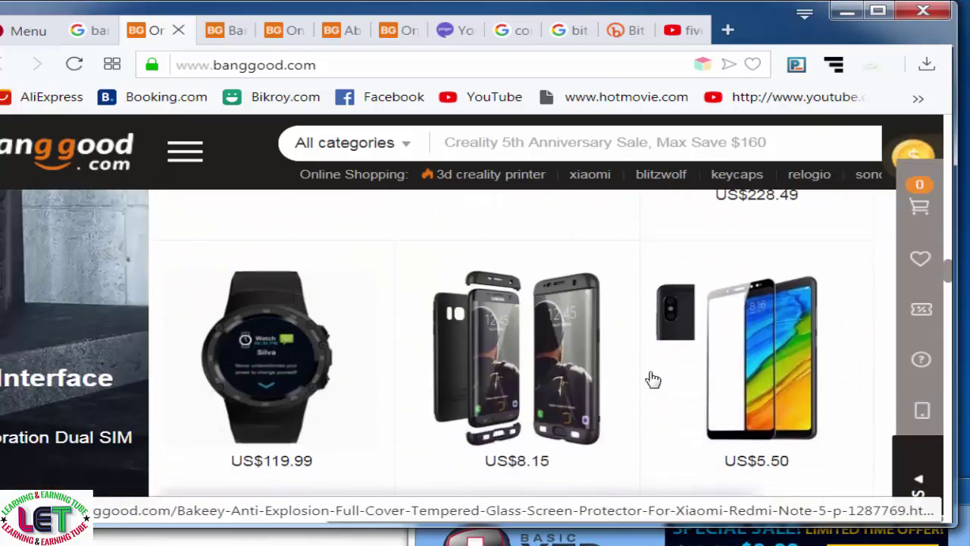
{"action": "right_click", "coordinate": [515, 319]}
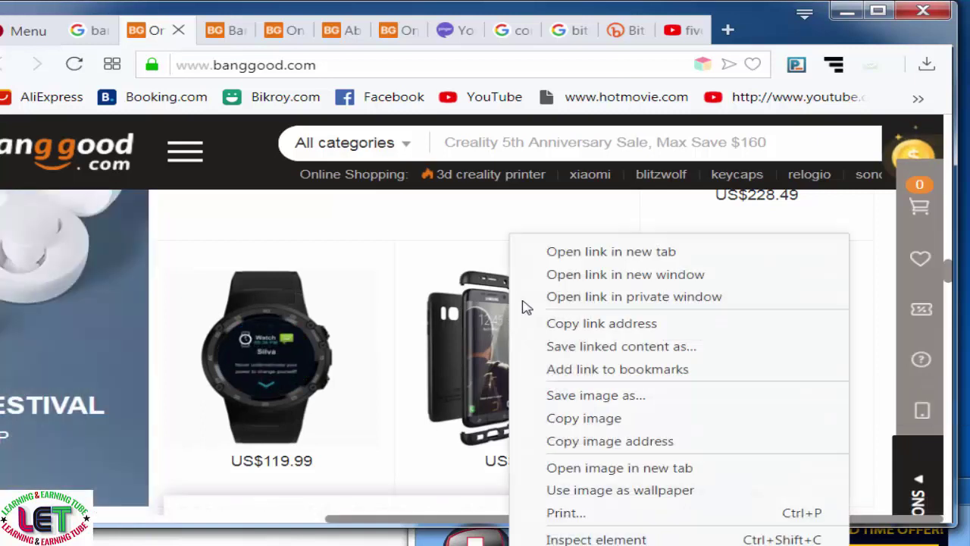
{"action": "left_click", "coordinate": [562, 257]}
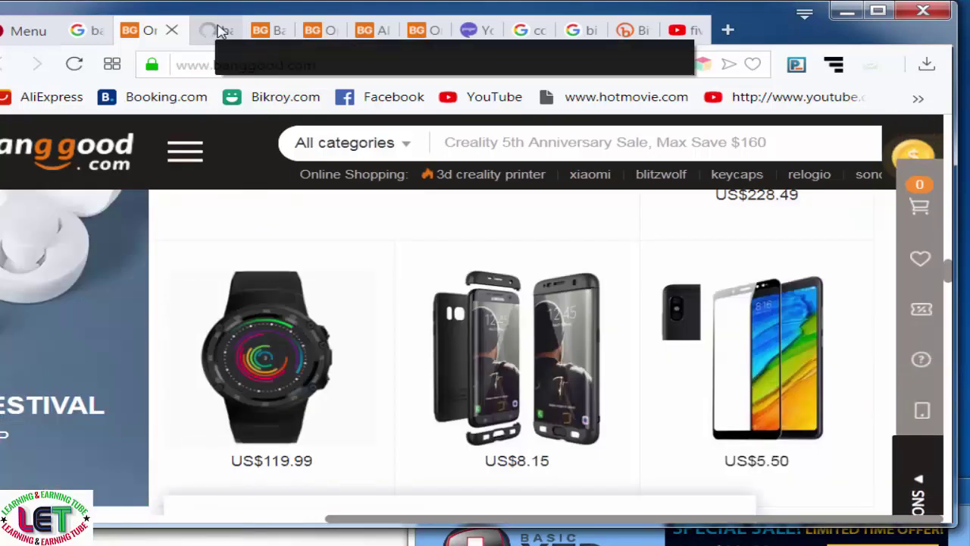
Switch to the Bakeey S7 case page and scroll through its reviews and product details
{"action": "left_click", "coordinate": [218, 32]}
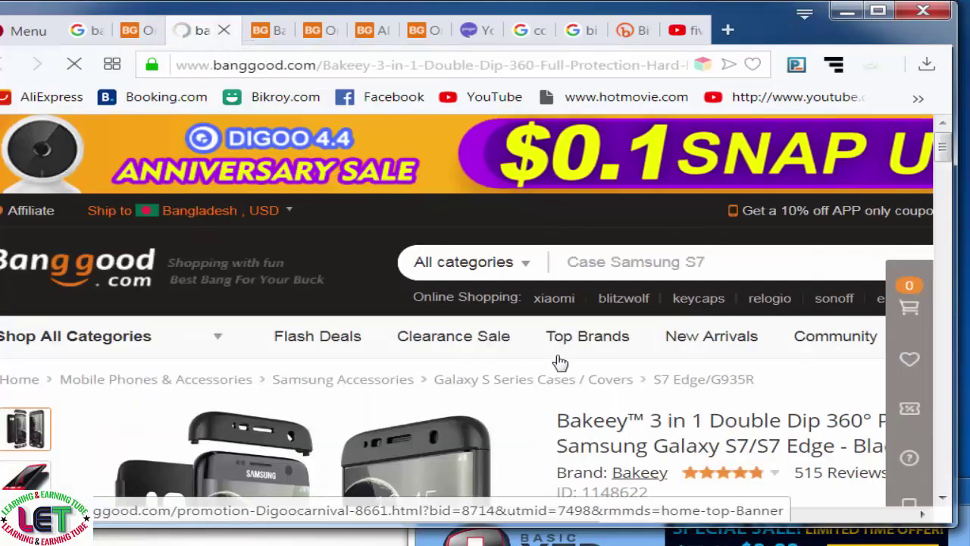
{"action": "scroll", "coordinate": [508, 384], "scroll_direction": "down", "scroll_amount": 2}
{"action": "scroll", "coordinate": [539, 340], "scroll_direction": "down", "scroll_amount": 3}
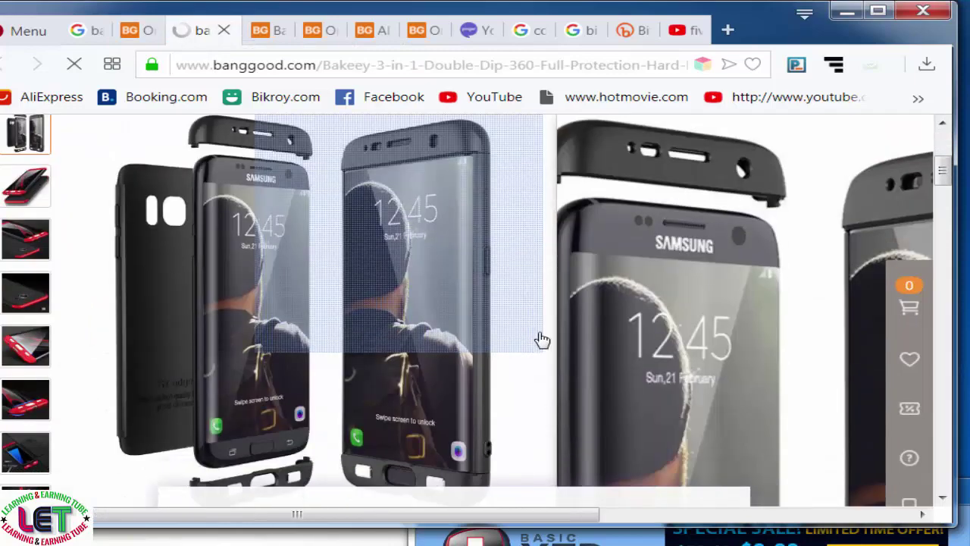
{"action": "scroll", "coordinate": [542, 341], "scroll_direction": "down", "scroll_amount": 6}
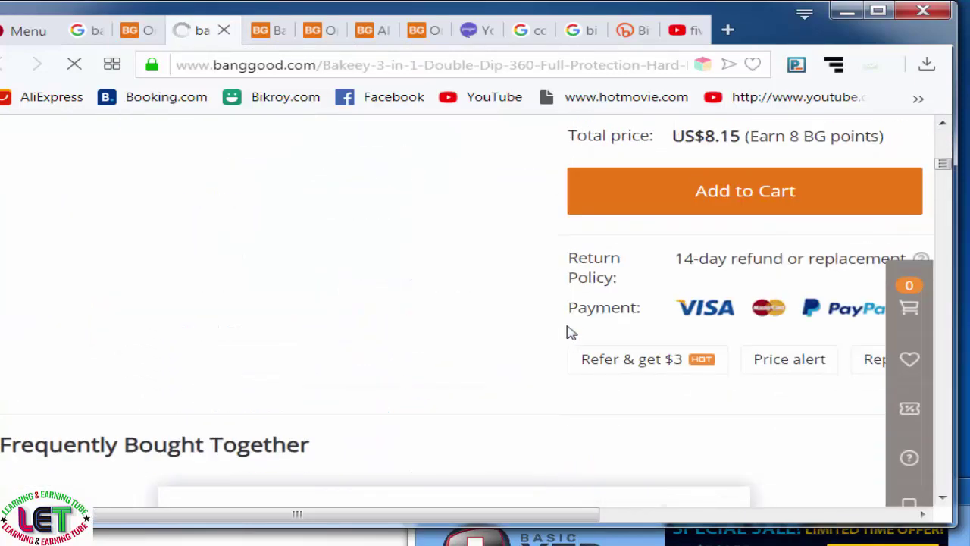
{"action": "scroll", "coordinate": [686, 331], "scroll_direction": "up", "scroll_amount": 3}
{"action": "scroll", "coordinate": [701, 336], "scroll_direction": "up", "scroll_amount": 2}
{"action": "scroll", "coordinate": [737, 339], "scroll_direction": "down", "scroll_amount": 2}
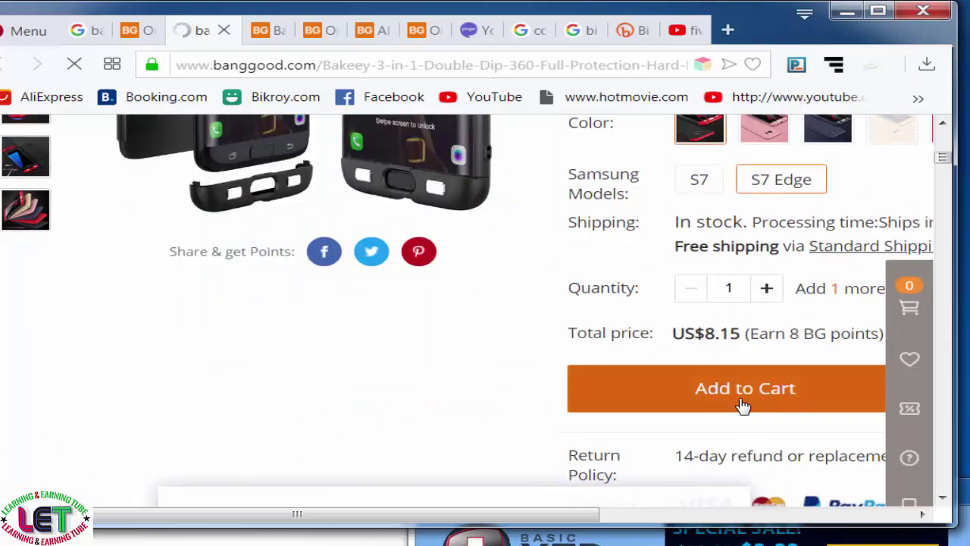
{"action": "scroll", "coordinate": [801, 331], "scroll_direction": "up", "scroll_amount": 4}
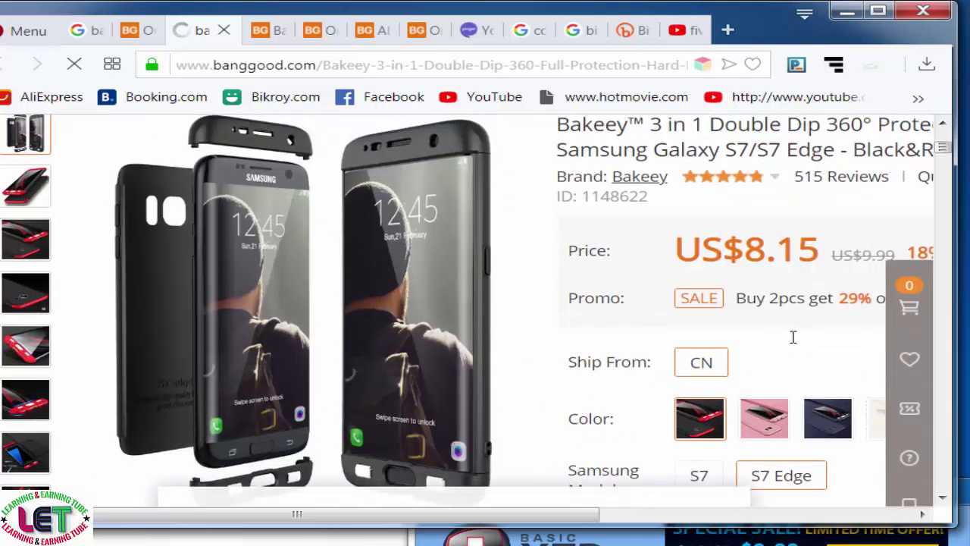
{"action": "scroll", "coordinate": [793, 343], "scroll_direction": "down", "scroll_amount": 1}
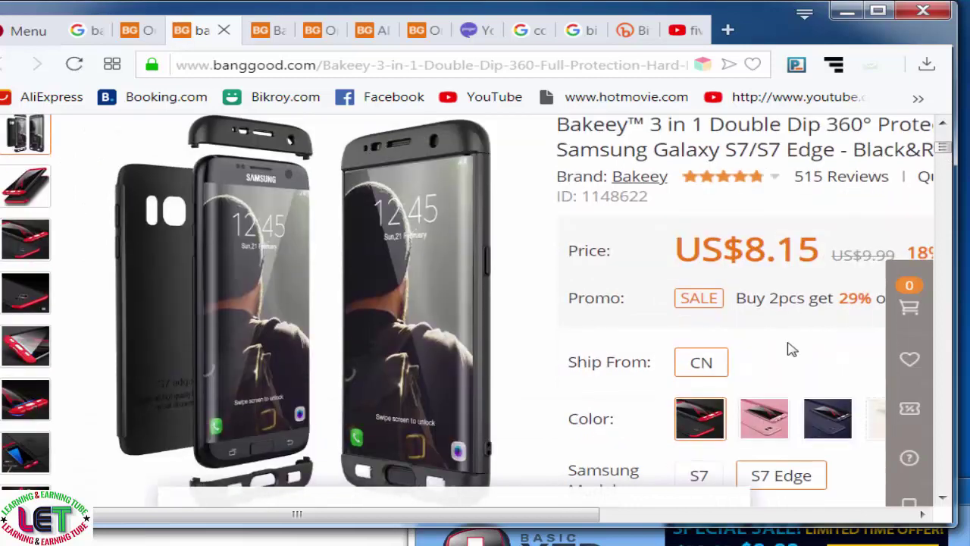
{"action": "scroll", "coordinate": [788, 344], "scroll_direction": "down", "scroll_amount": 1}
{"action": "scroll", "coordinate": [779, 341], "scroll_direction": "down", "scroll_amount": 1}
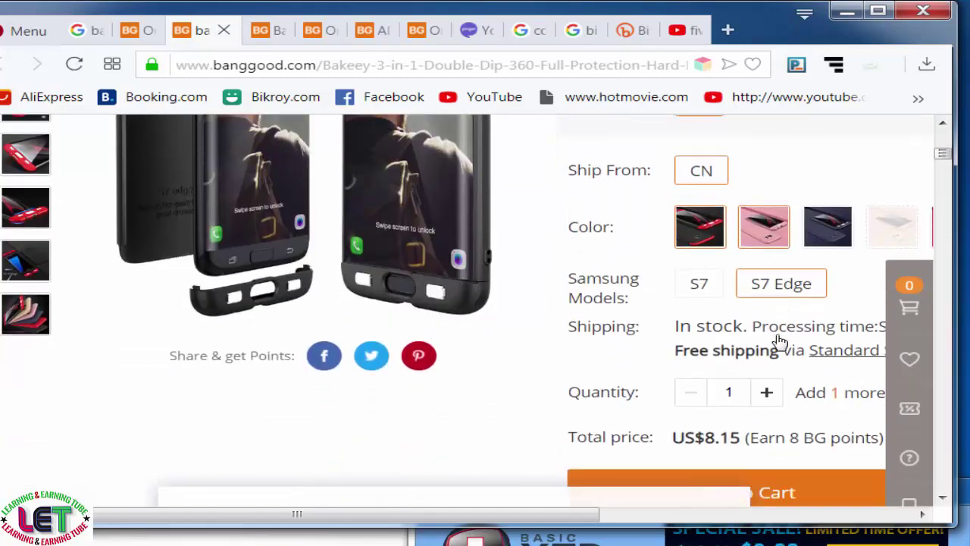
{"action": "scroll", "coordinate": [779, 341], "scroll_direction": "down", "scroll_amount": 5}
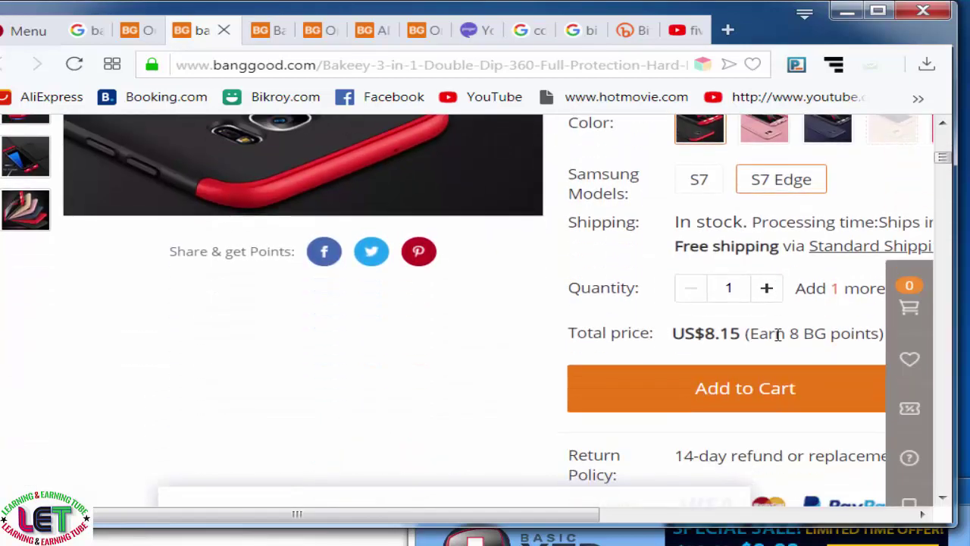
{"action": "scroll", "coordinate": [779, 341], "scroll_direction": "down", "scroll_amount": 6}
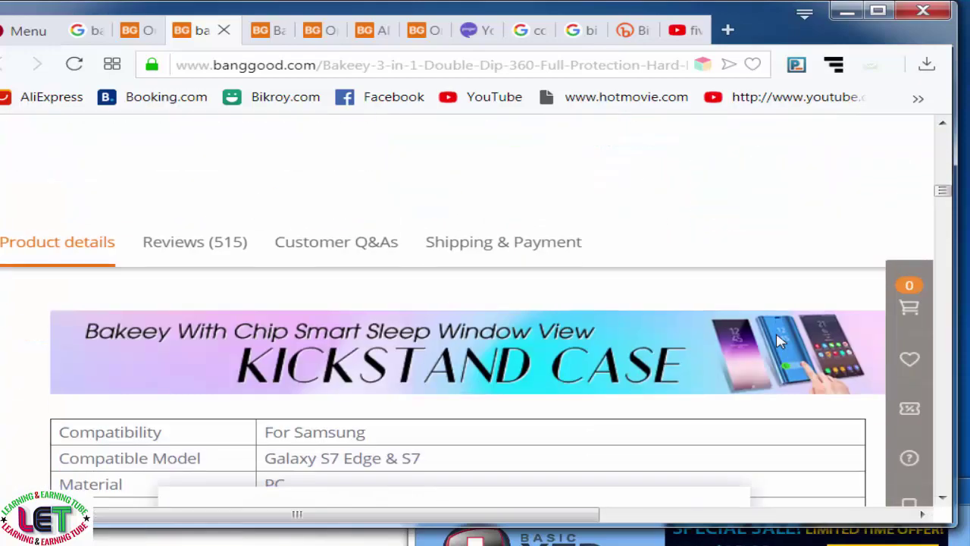
{"action": "scroll", "coordinate": [779, 341], "scroll_direction": "up", "scroll_amount": 2}
{"action": "scroll", "coordinate": [779, 341], "scroll_direction": "down", "scroll_amount": 5}
{"action": "scroll", "coordinate": [552, 336], "scroll_direction": "up", "scroll_amount": 1}
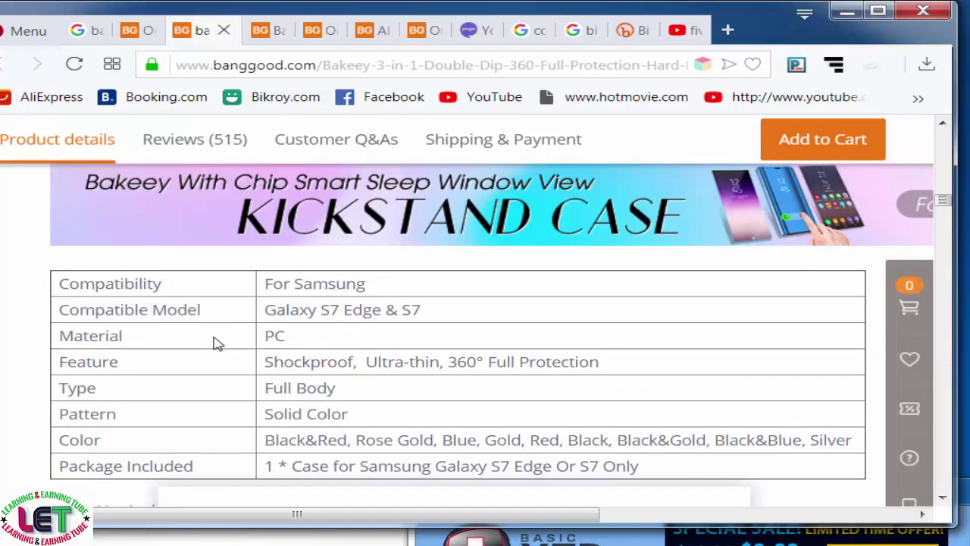
{"action": "scroll", "coordinate": [279, 355], "scroll_direction": "down", "scroll_amount": 1}
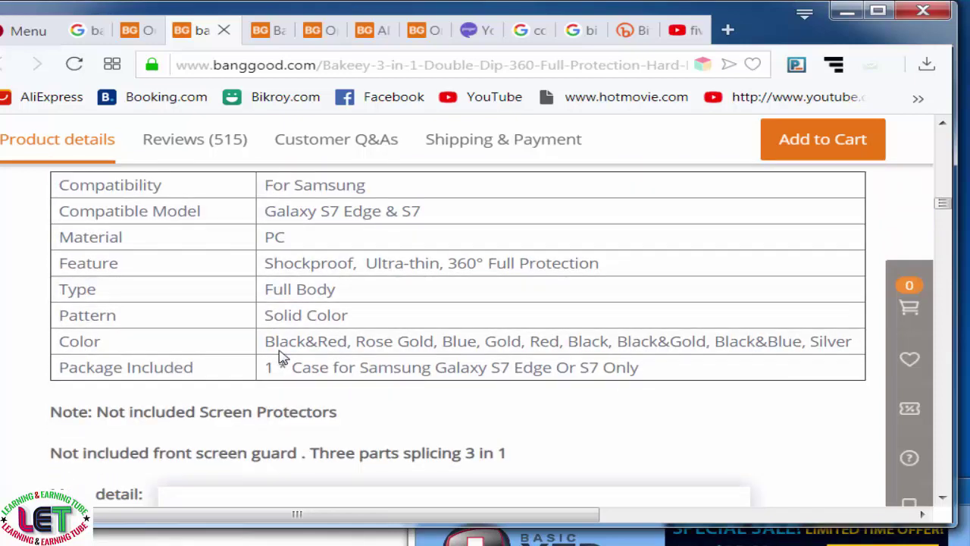
{"action": "scroll", "coordinate": [279, 356], "scroll_direction": "down", "scroll_amount": 1}
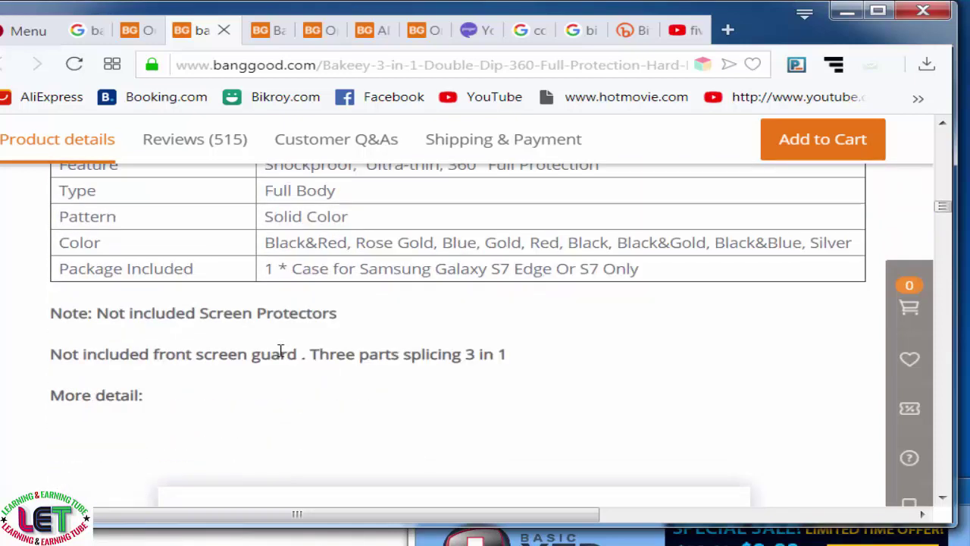
{"action": "scroll", "coordinate": [281, 350], "scroll_direction": "down", "scroll_amount": 5}
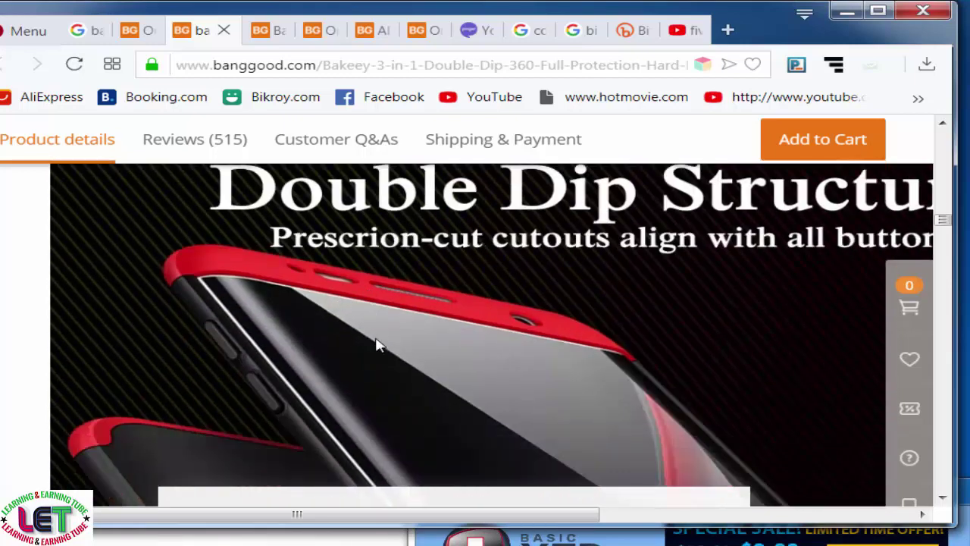
{"action": "scroll", "coordinate": [498, 326], "scroll_direction": "down", "scroll_amount": 5}
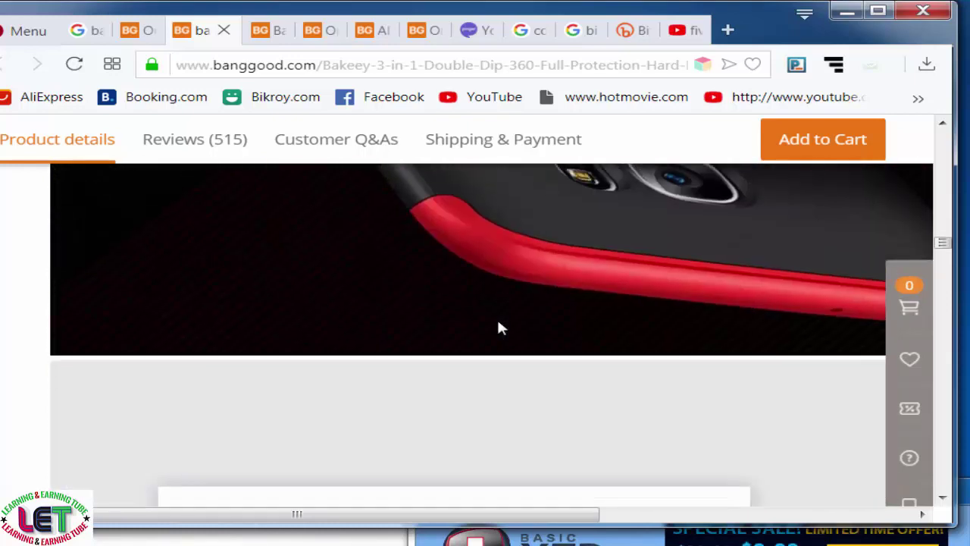
{"action": "scroll", "coordinate": [498, 327], "scroll_direction": "down", "scroll_amount": 5}
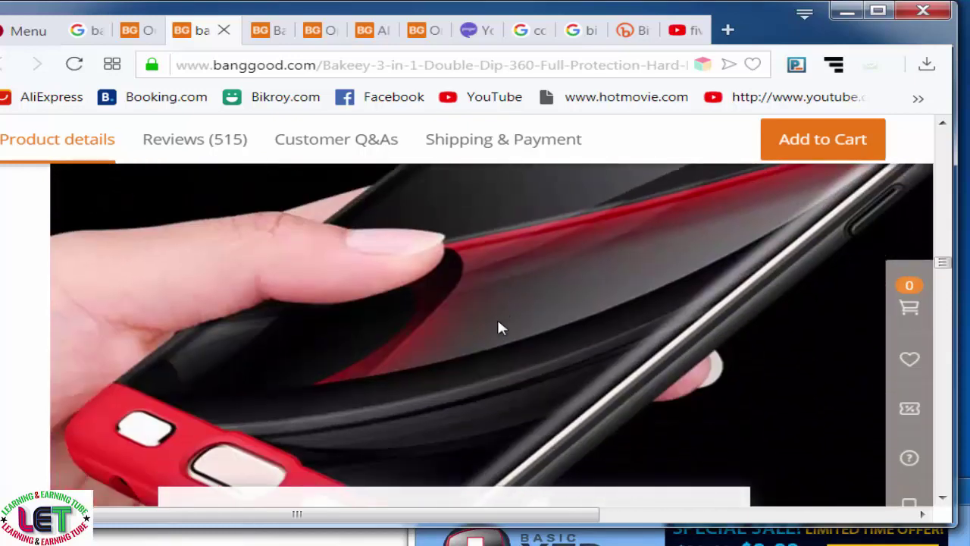
{"action": "scroll", "coordinate": [499, 327], "scroll_direction": "down", "scroll_amount": 5}
{"action": "scroll", "coordinate": [498, 328], "scroll_direction": "up", "scroll_amount": 8}
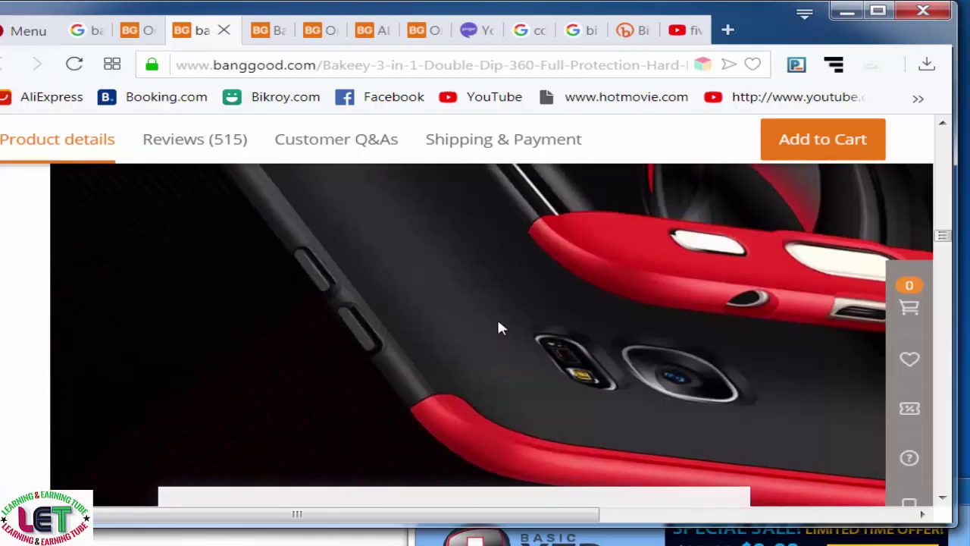
{"action": "scroll", "coordinate": [498, 327], "scroll_direction": "up", "scroll_amount": 4}
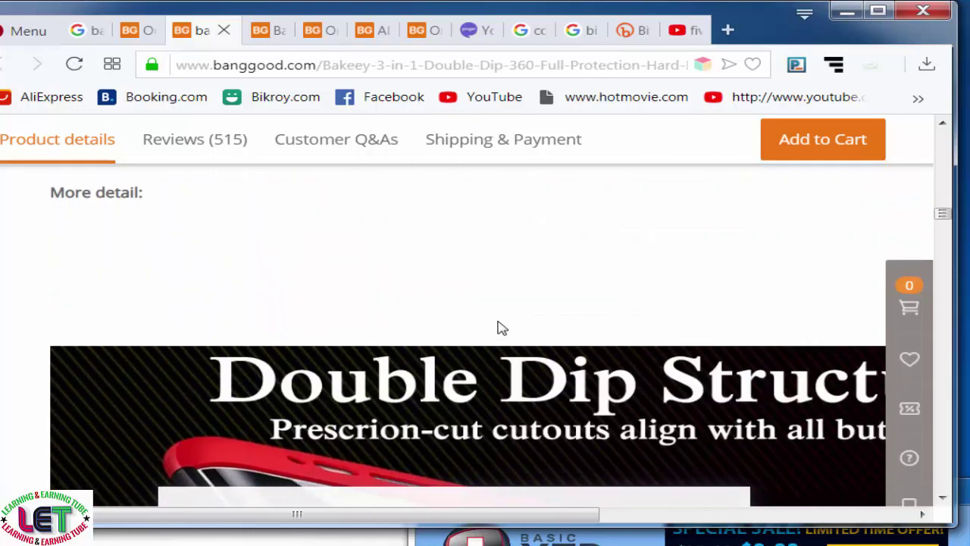
{"action": "scroll", "coordinate": [498, 328], "scroll_direction": "down", "scroll_amount": 4}
{"action": "scroll", "coordinate": [499, 327], "scroll_direction": "down", "scroll_amount": 2}
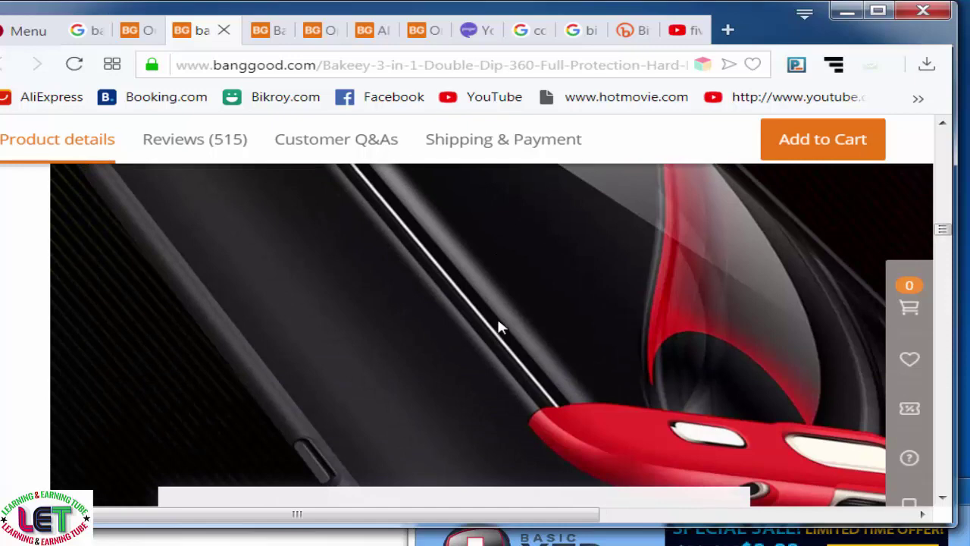
Copy the product page's full web address from the address bar
{"action": "left_click", "coordinate": [404, 66]}
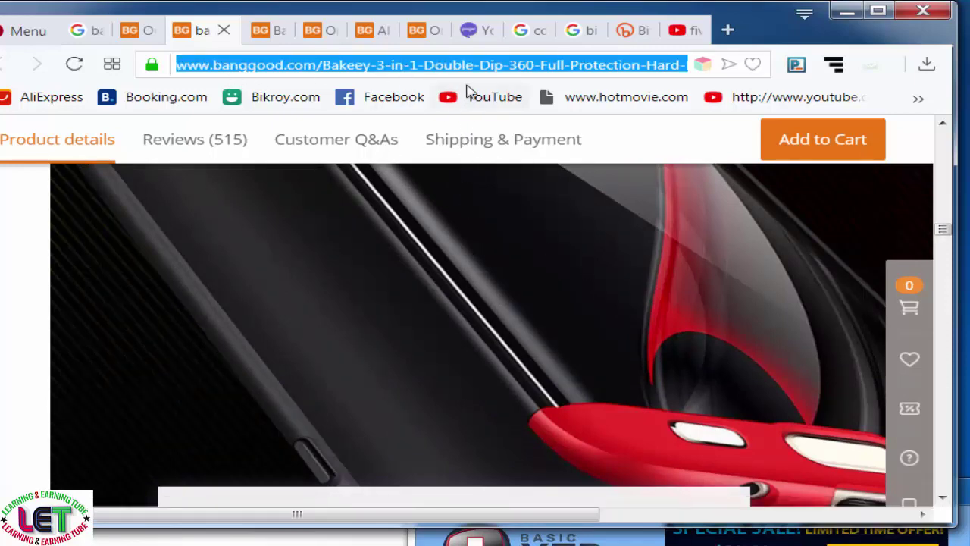
{"action": "right_click", "coordinate": [474, 67]}
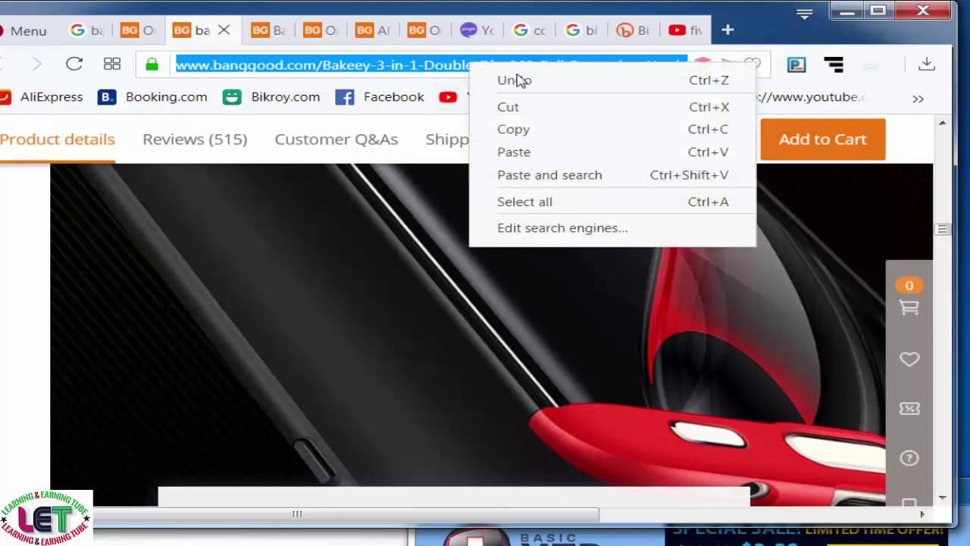
{"action": "left_click", "coordinate": [520, 133]}
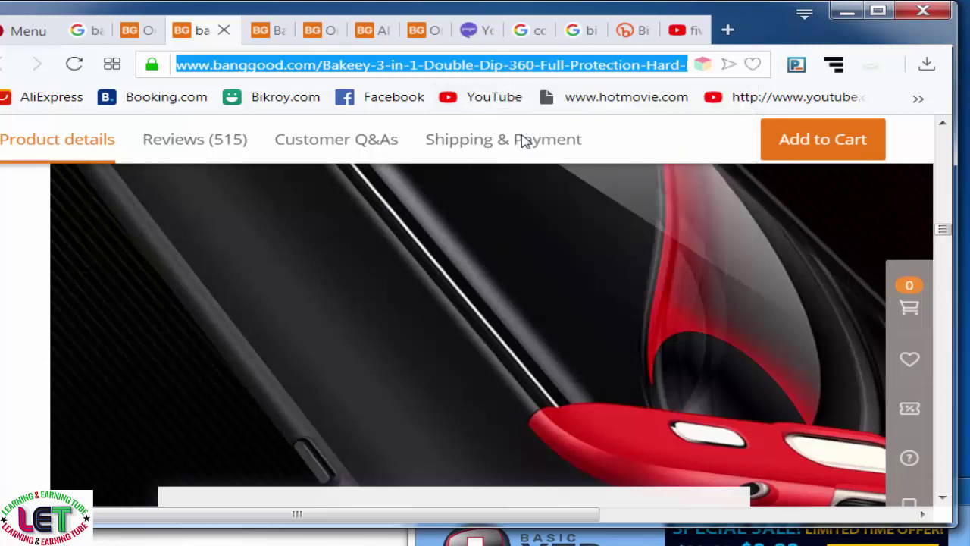
{"action": "left_click", "coordinate": [635, 31]}
{"action": "scroll", "coordinate": [372, 474], "scroll_direction": "down", "scroll_amount": 2}
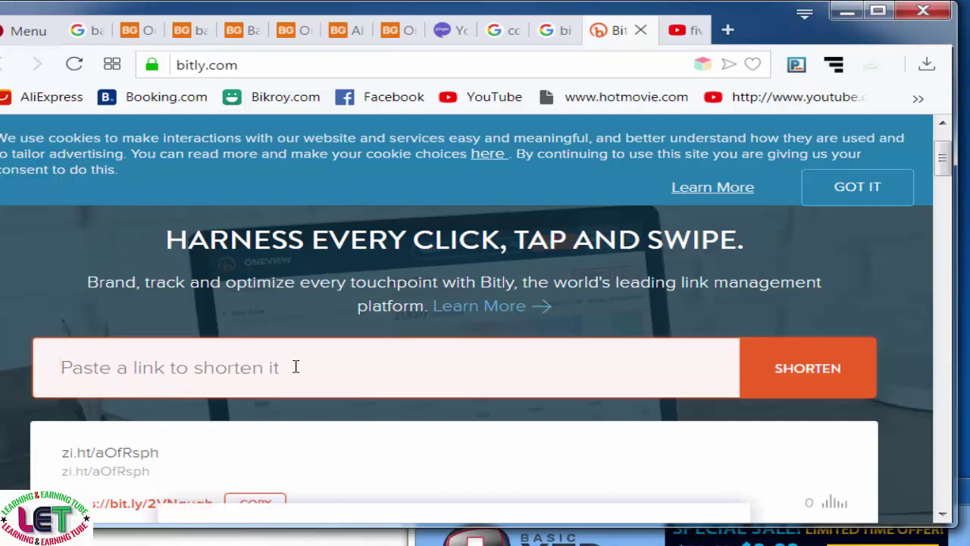
{"action": "key", "text": "ctrl+v"}
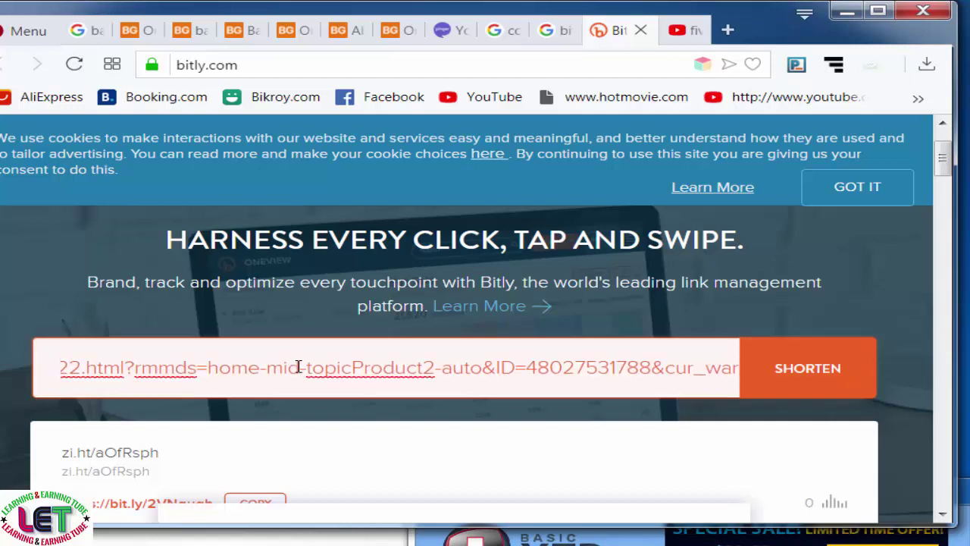
{"action": "left_click", "coordinate": [808, 369]}
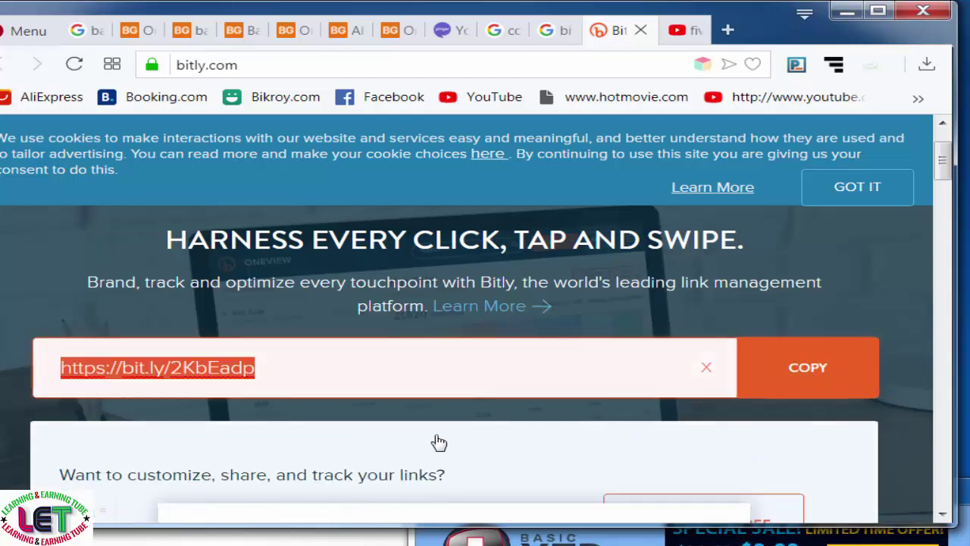
{"action": "scroll", "coordinate": [385, 453], "scroll_direction": "down", "scroll_amount": 2}
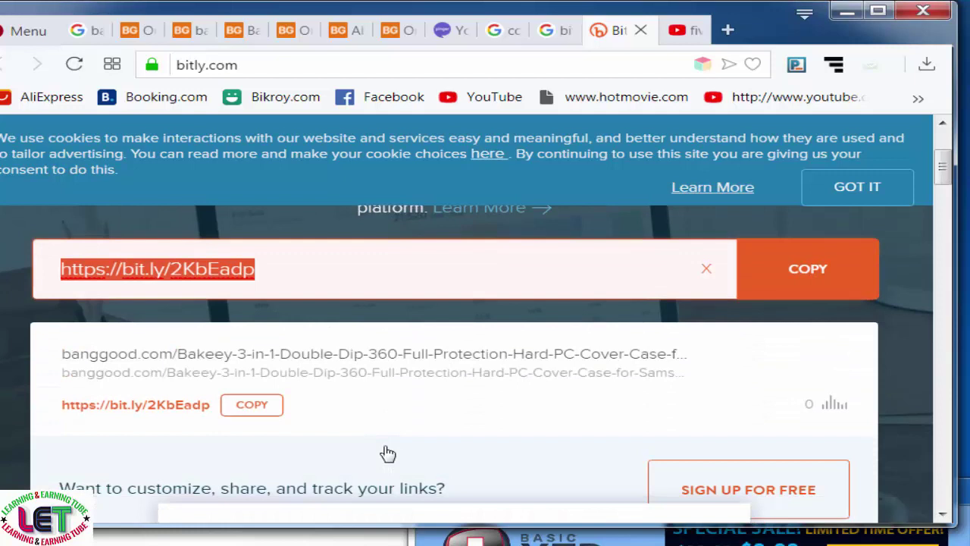
{"action": "left_click", "coordinate": [249, 410]}
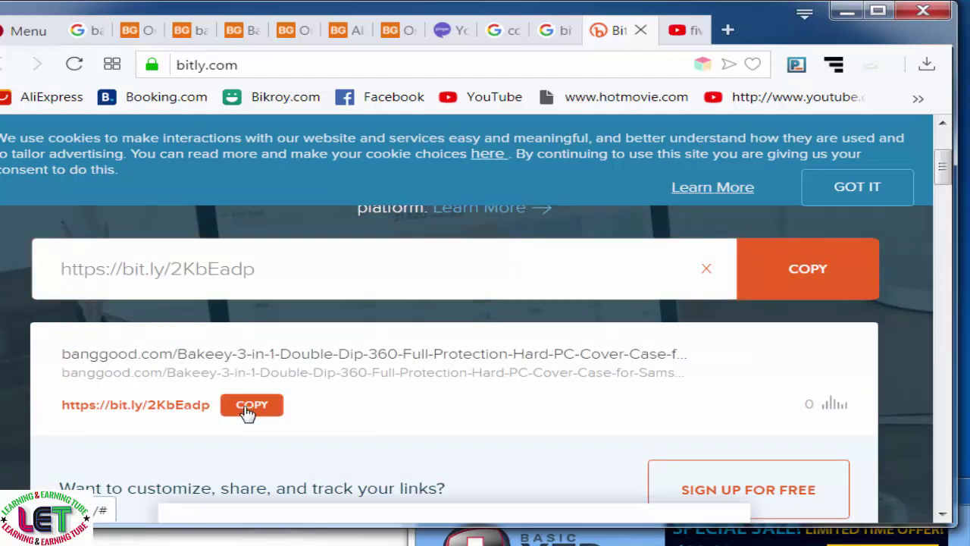
{"action": "left_click_drag", "start_coordinate": [754, 29], "coordinate": [901, 184]}
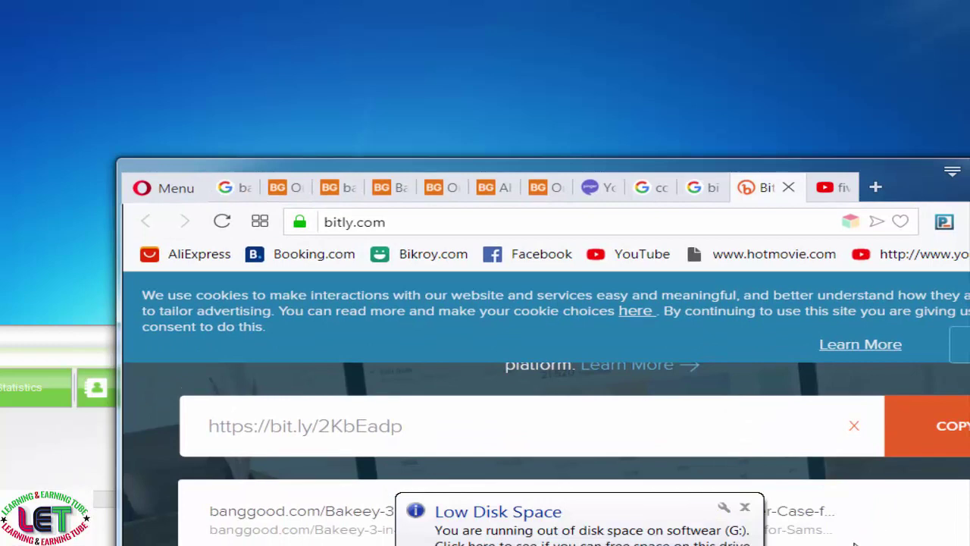
Dismiss the Low Disk Space notice, enlarge the taskbar, and bring Chrome with Your Pages forward
{"action": "mouse_move", "coordinate": [850, 541]}
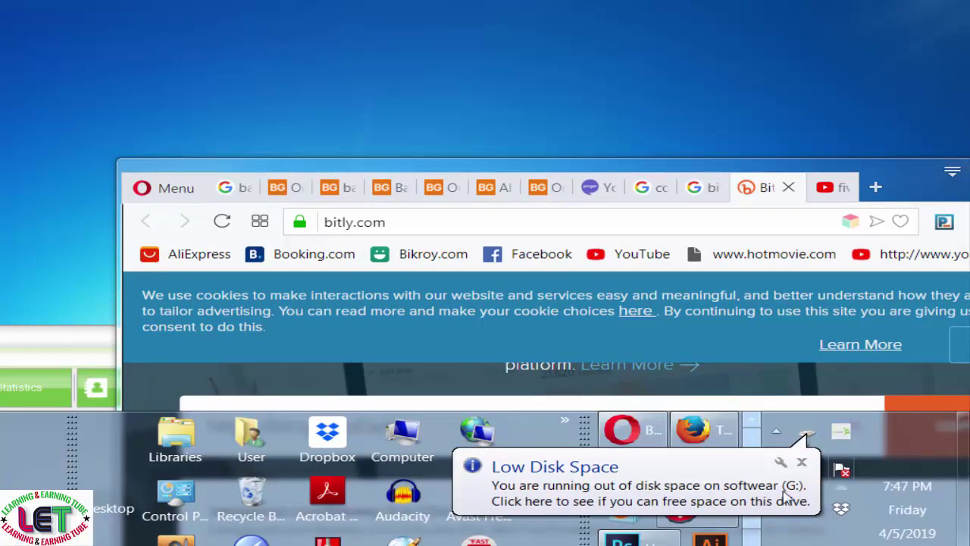
{"action": "left_click", "coordinate": [801, 461]}
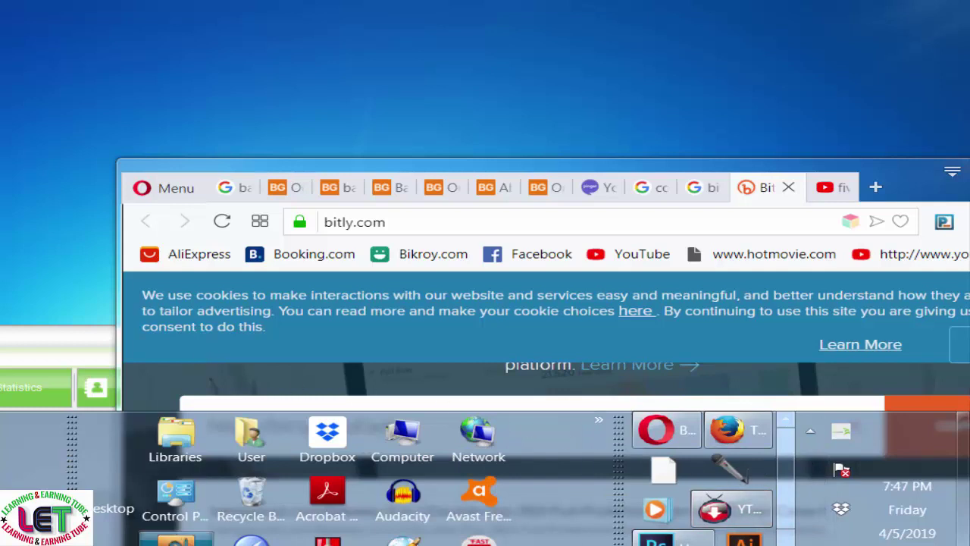
{"action": "left_click_drag", "start_coordinate": [822, 415], "coordinate": [823, 370]}
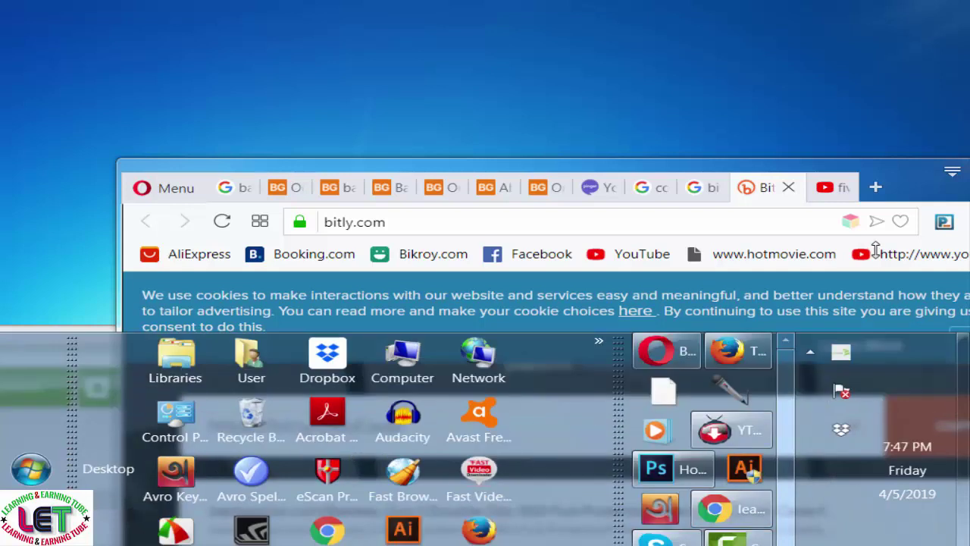
{"action": "left_click", "coordinate": [756, 521]}
{"action": "scroll", "coordinate": [359, 290], "scroll_direction": "down", "scroll_amount": 3}
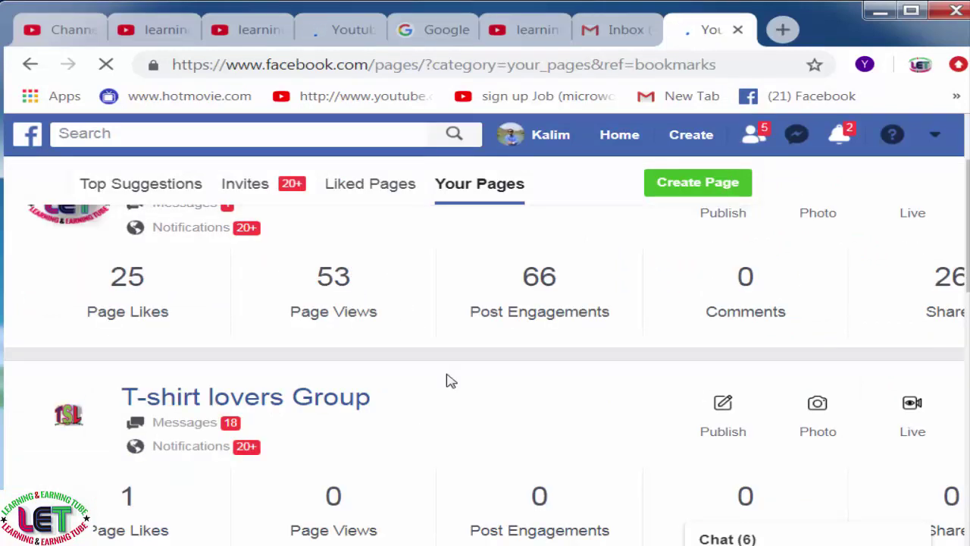
Open the learning & earning tube page from Your Pages and start a new post in its composer
{"action": "scroll", "coordinate": [447, 385], "scroll_direction": "up", "scroll_amount": 3}
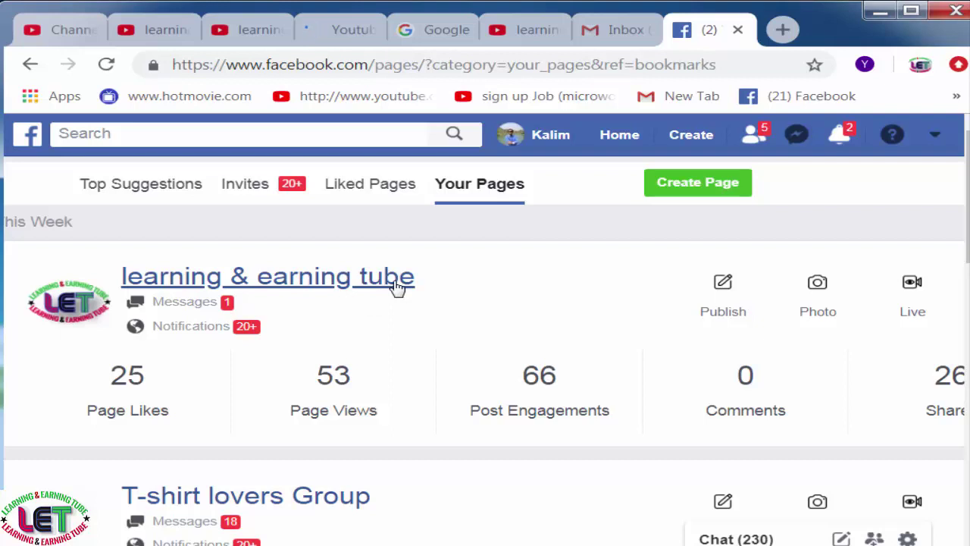
{"action": "left_click", "coordinate": [396, 285]}
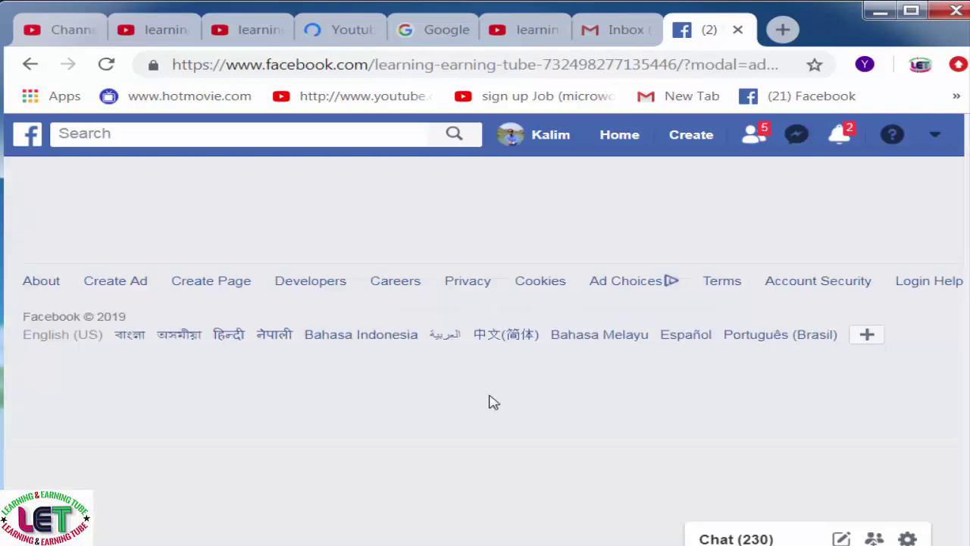
{"action": "scroll", "coordinate": [488, 404], "scroll_direction": "down", "scroll_amount": 1}
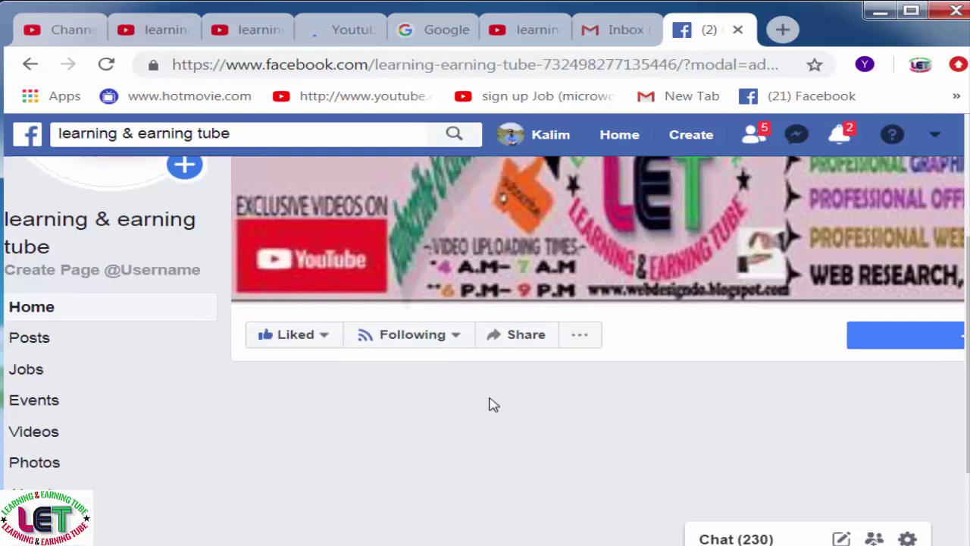
{"action": "scroll", "coordinate": [489, 404], "scroll_direction": "down", "scroll_amount": 2}
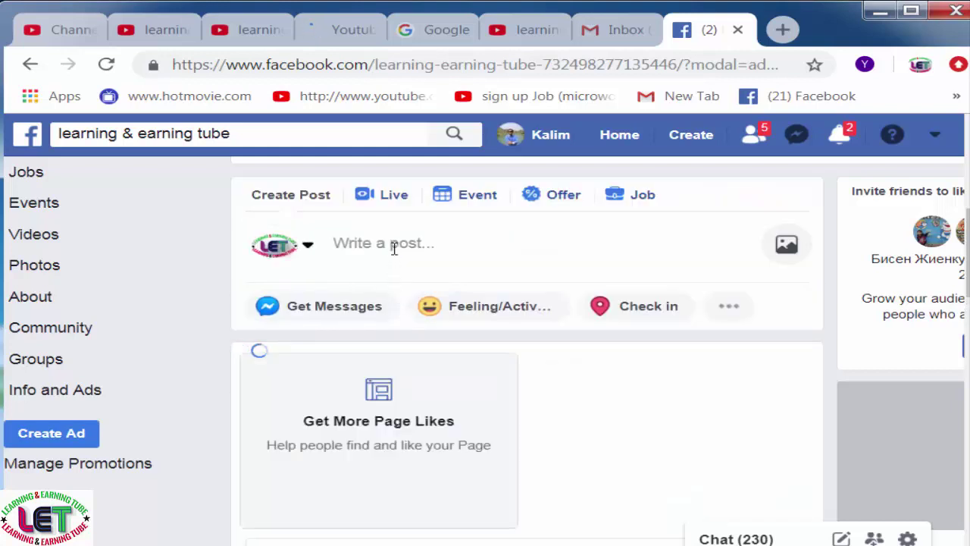
{"action": "left_click", "coordinate": [394, 249]}
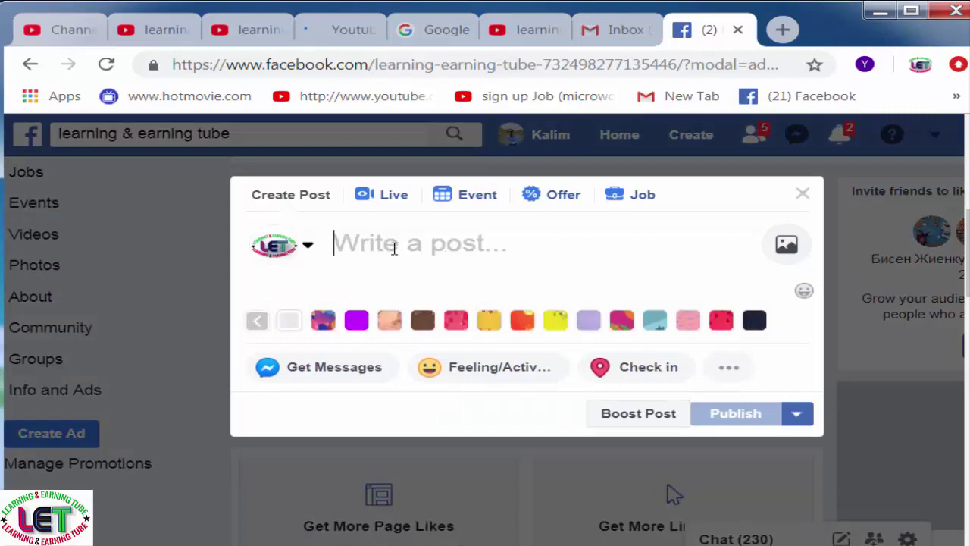
{"action": "key", "text": "ctrl+v"}
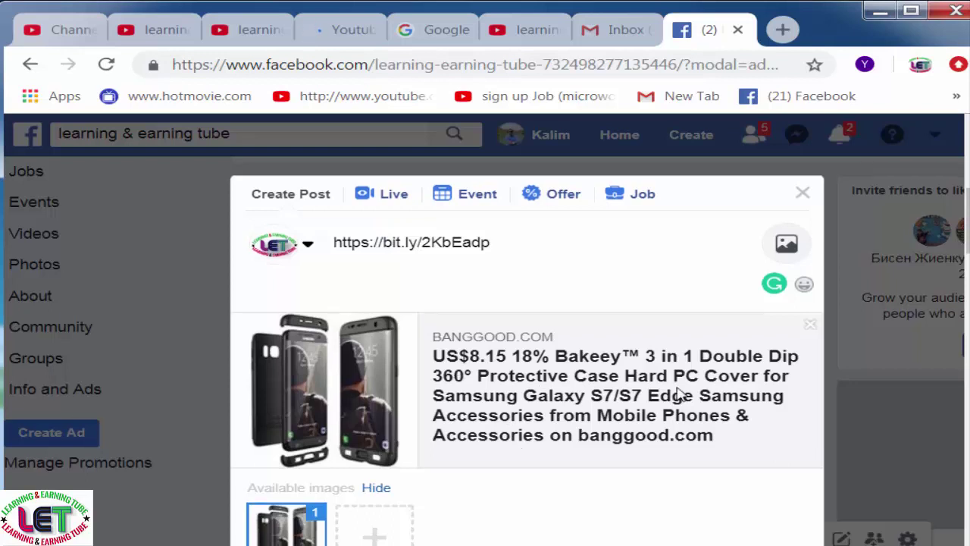
{"action": "scroll", "coordinate": [678, 388], "scroll_direction": "down", "scroll_amount": 2}
{"action": "left_click", "coordinate": [732, 542]}
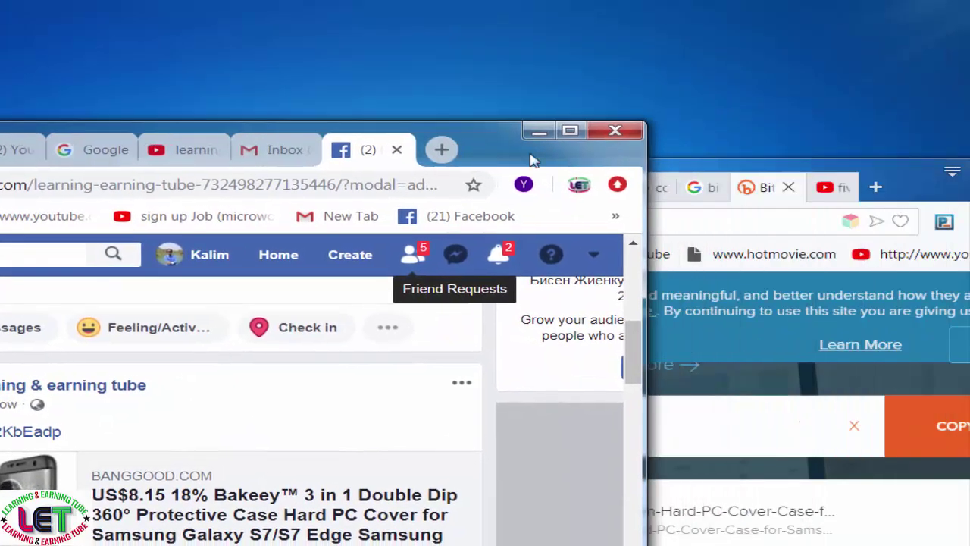
Bring Opera forward maximized and scroll through more products on the Banggood tab
{"action": "left_click", "coordinate": [909, 160]}
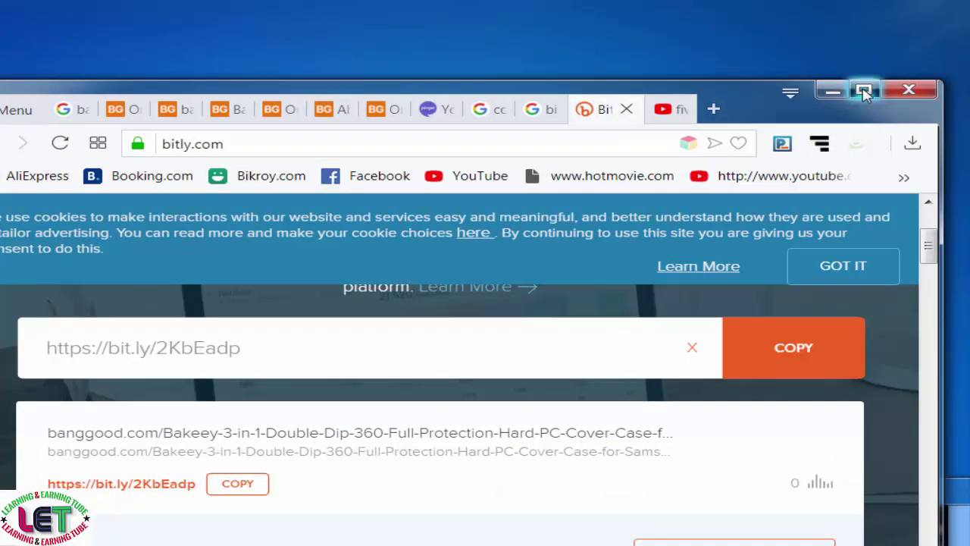
{"action": "left_click", "coordinate": [867, 91]}
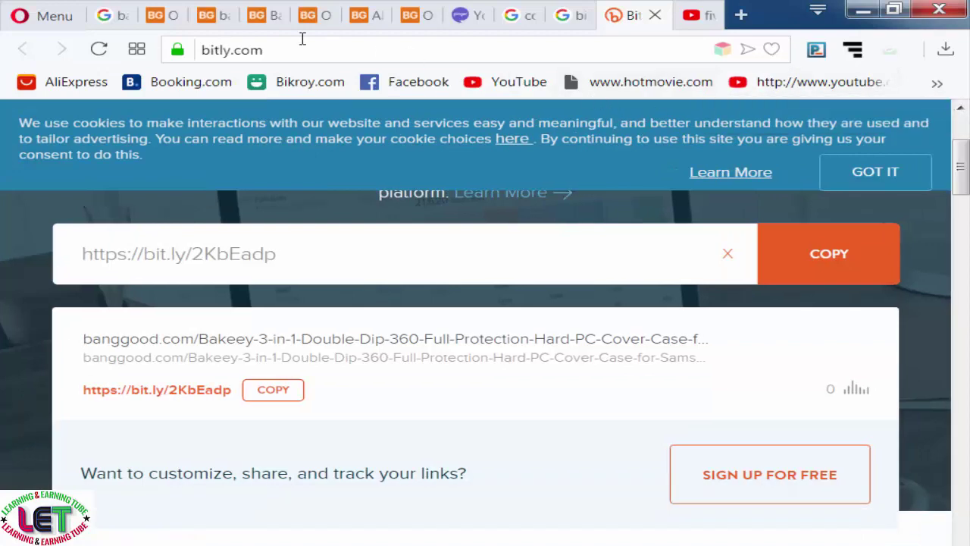
{"action": "left_click", "coordinate": [173, 19]}
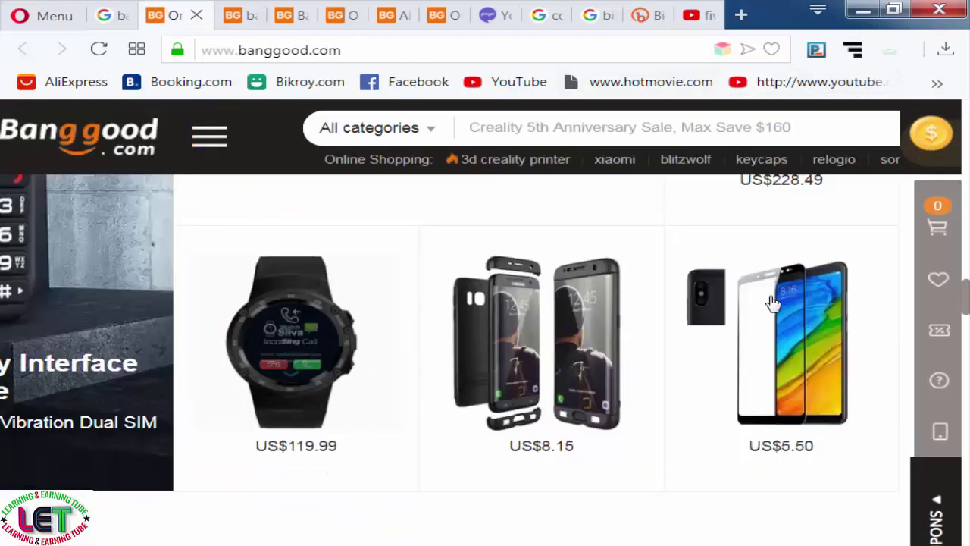
{"action": "scroll", "coordinate": [575, 341], "scroll_direction": "down", "scroll_amount": 4}
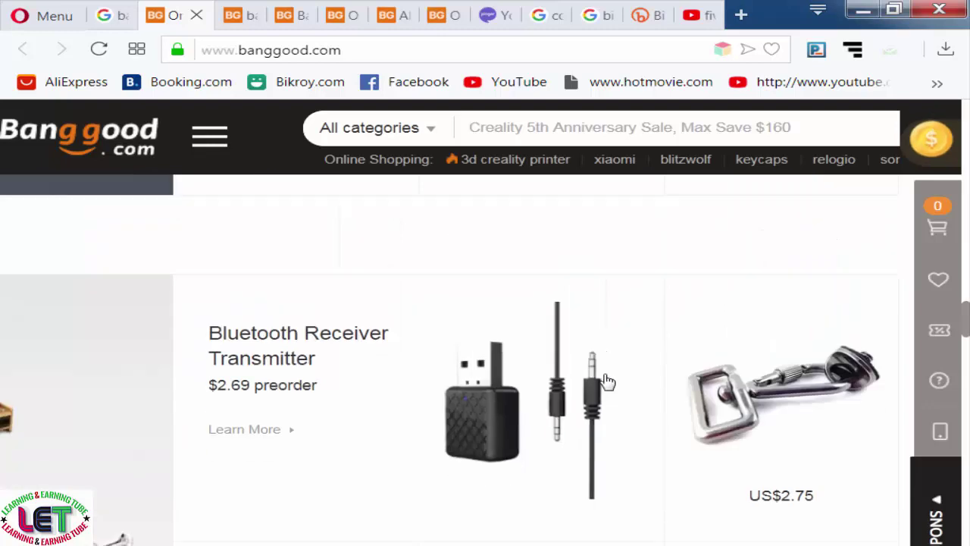
{"action": "scroll", "coordinate": [612, 384], "scroll_direction": "down", "scroll_amount": 1}
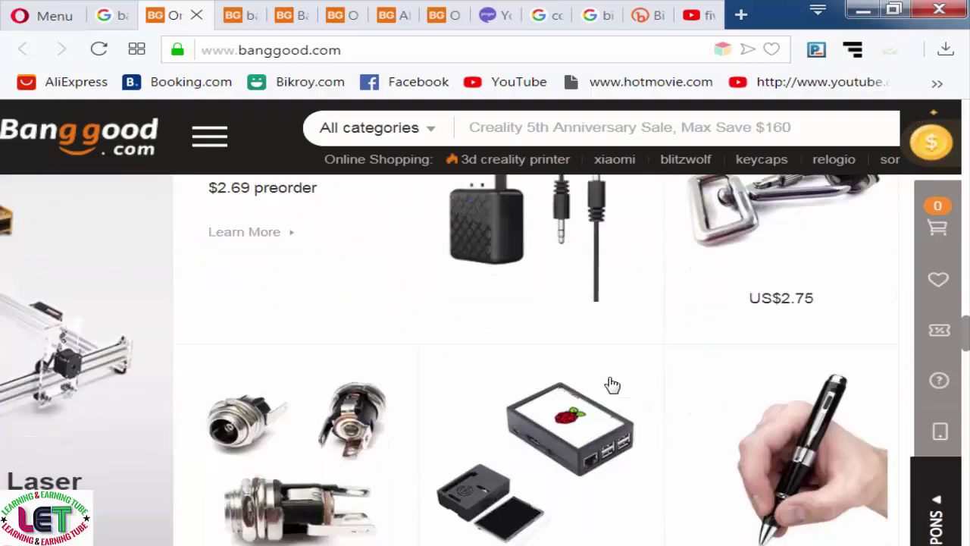
{"action": "scroll", "coordinate": [614, 383], "scroll_direction": "down", "scroll_amount": 1}
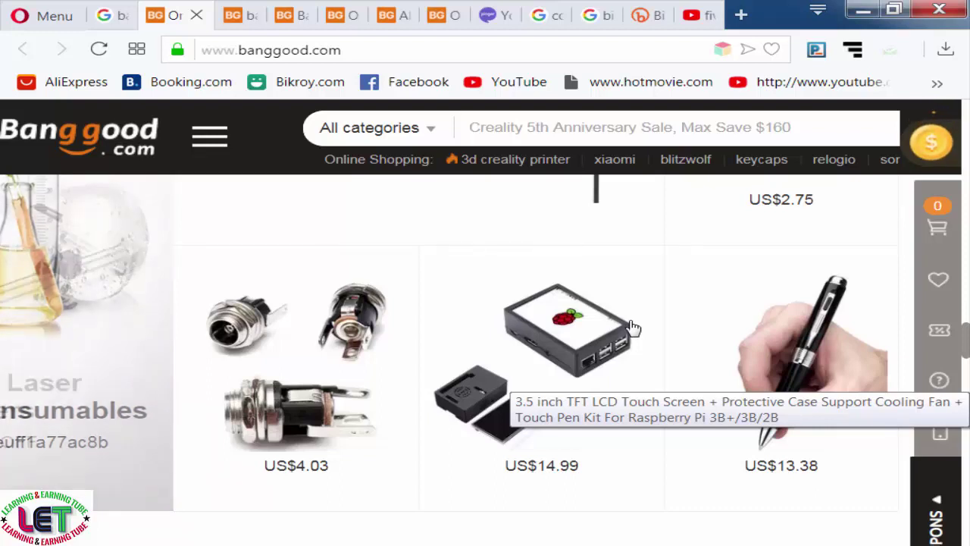
Restore Opera, maximize Chrome, and switch to the YouTube channel videos tab
{"action": "double_click", "coordinate": [791, 25]}
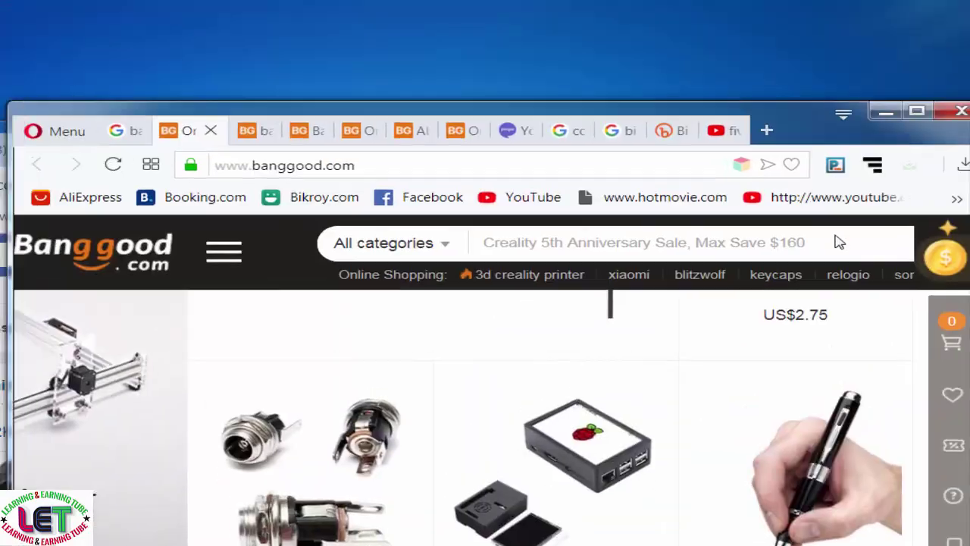
{"action": "left_click", "coordinate": [571, 133]}
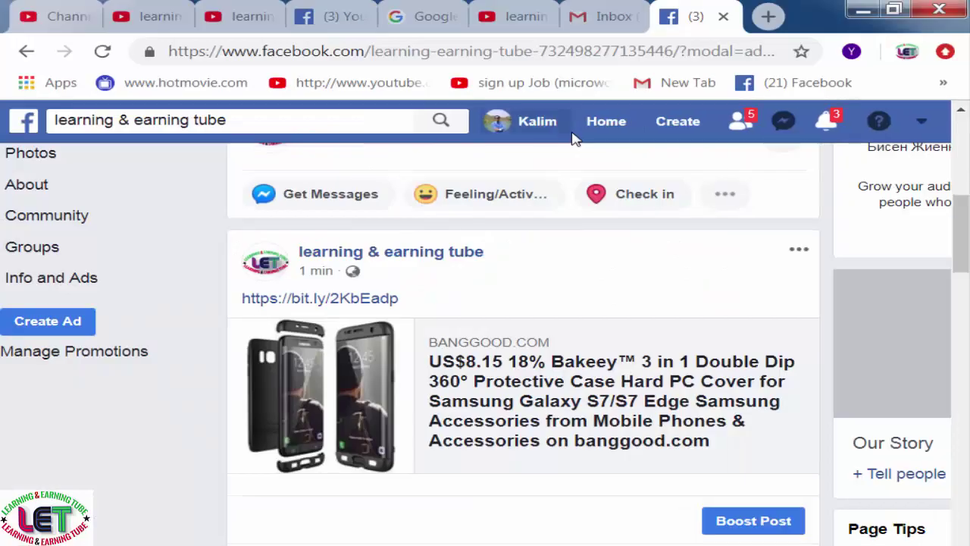
{"action": "left_click", "coordinate": [532, 23]}
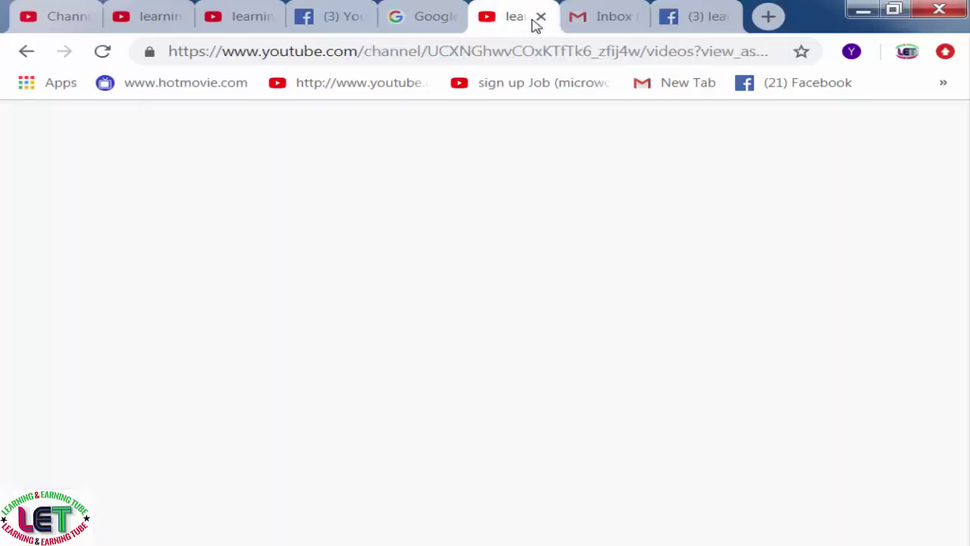